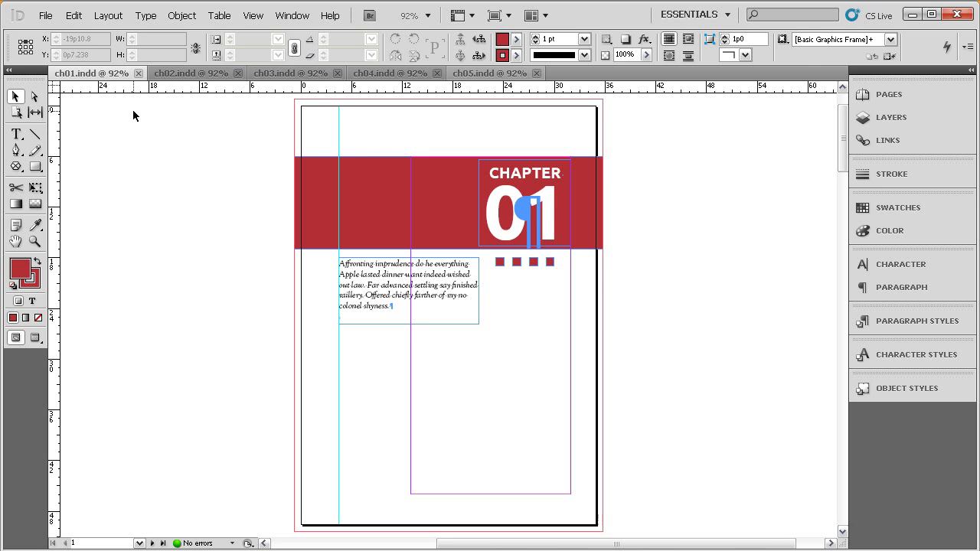
Create a new book file named DT_book in the lesson_03 folder.
left_click(45, 19)
mouse_move(84, 30)
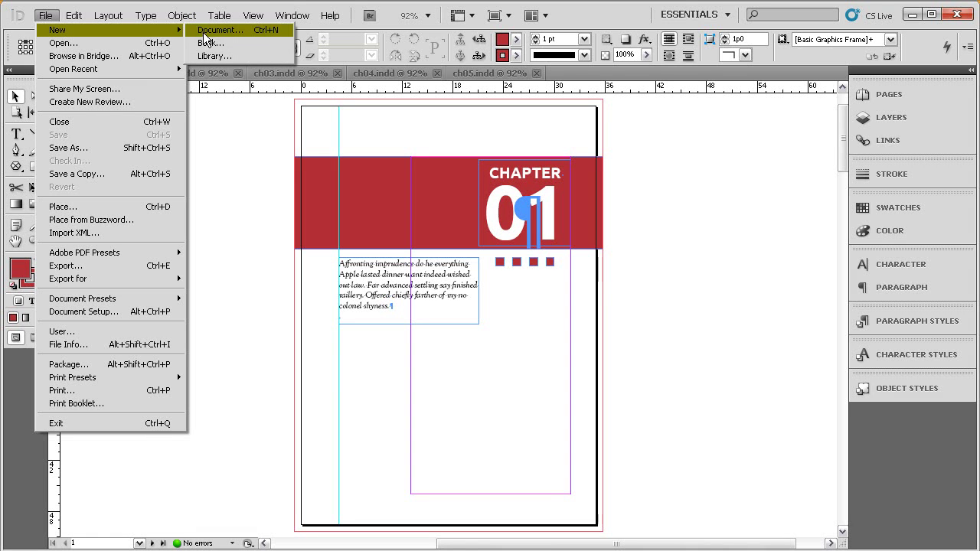
left_click(241, 44)
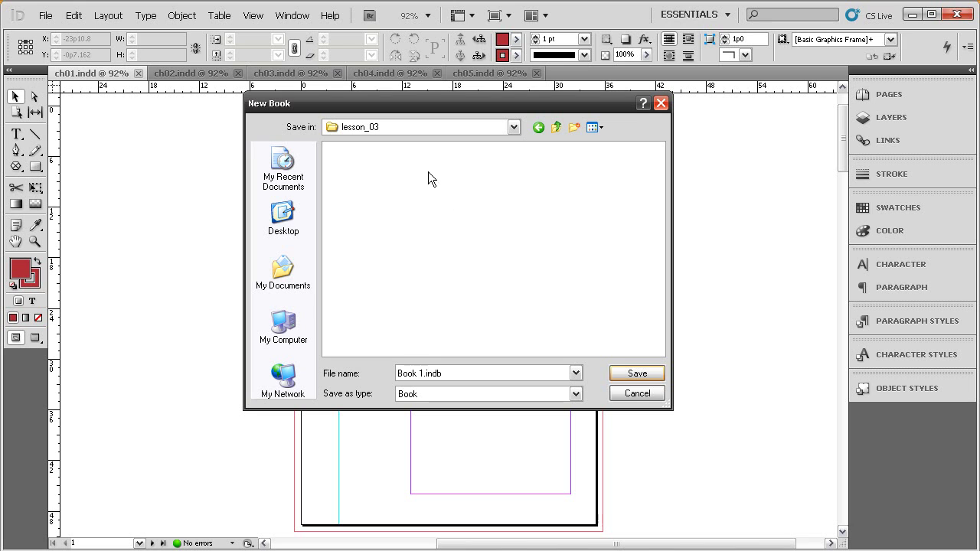
left_click(421, 373)
left_click_drag(421, 373, 361, 361)
type("DT_book")
left_click(636, 374)
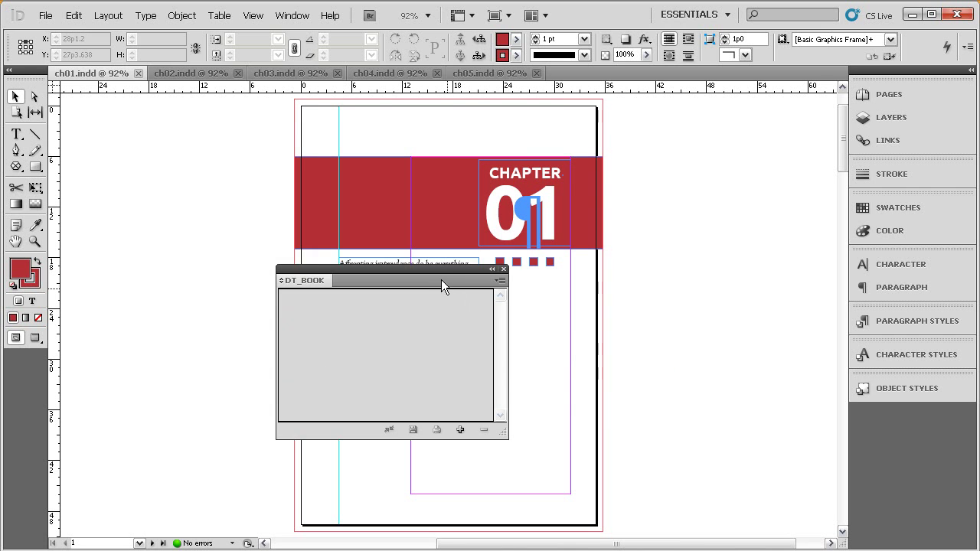
Move the empty DT_book panel clear of the chapter page's content.
mouse_move(440, 272)
left_mouse_down()
mouse_move(356, 272)
mouse_move(268, 202)
mouse_move(240, 163)
left_mouse_up()
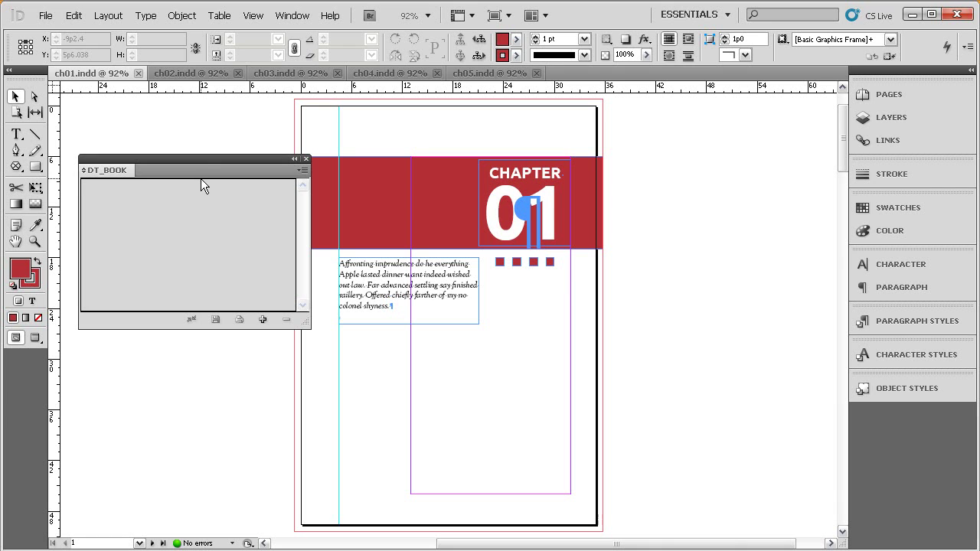
left_click_drag(205, 160, 192, 366)
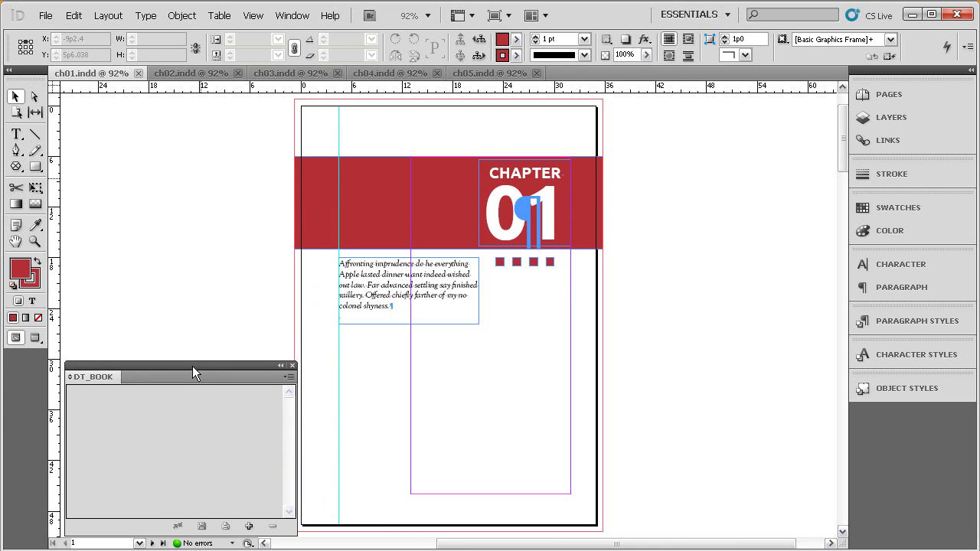
left_click(116, 432)
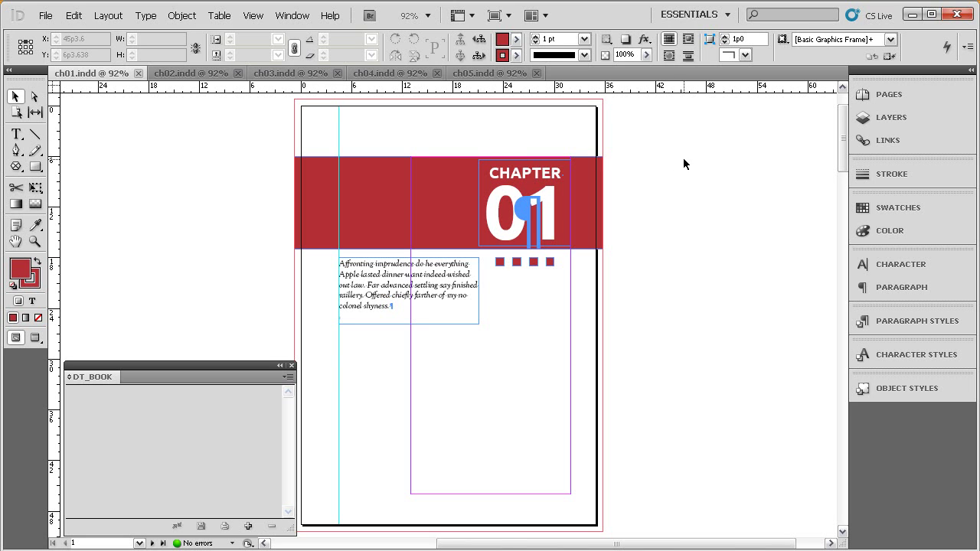
Examine the page thumbnails and page numbering of each chapter document, from ch01 through ch05.
left_click(873, 96)
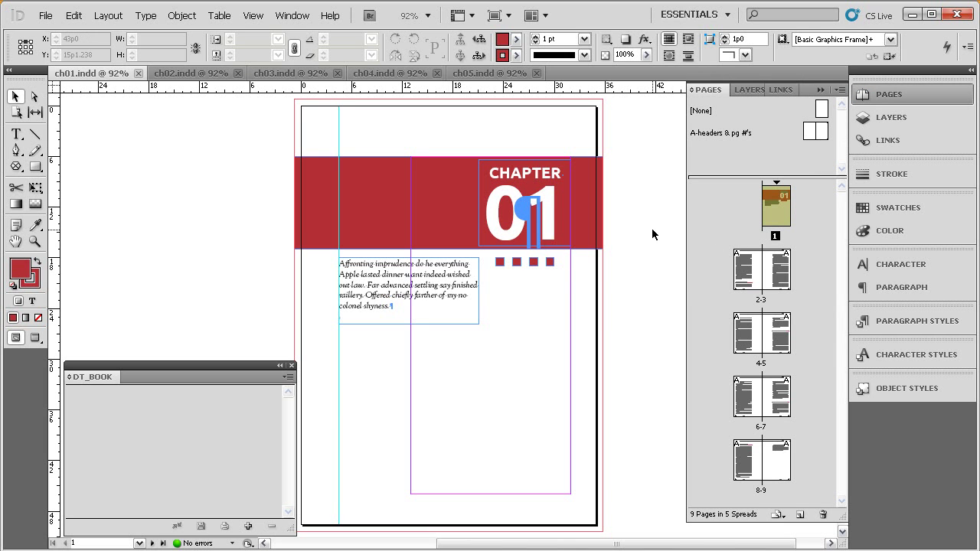
left_click(192, 73)
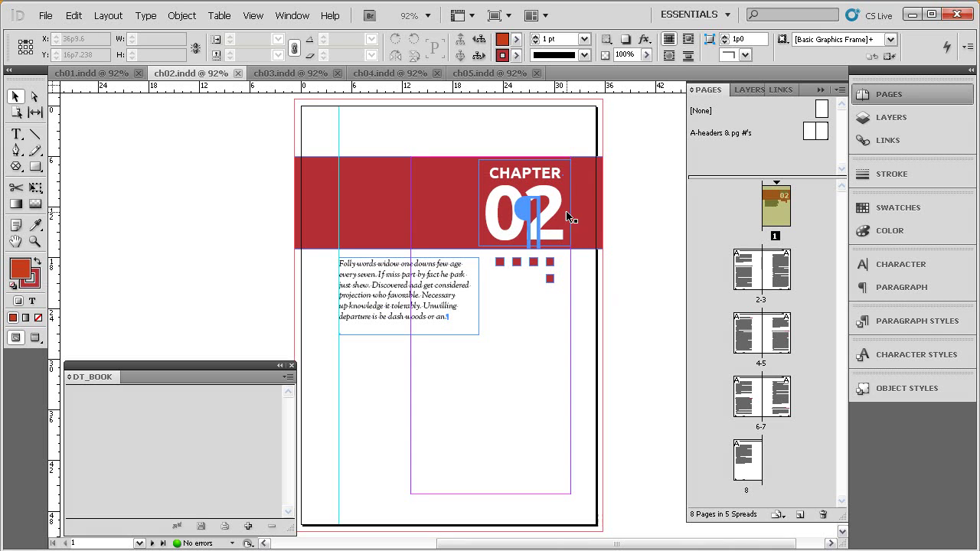
left_click(283, 75)
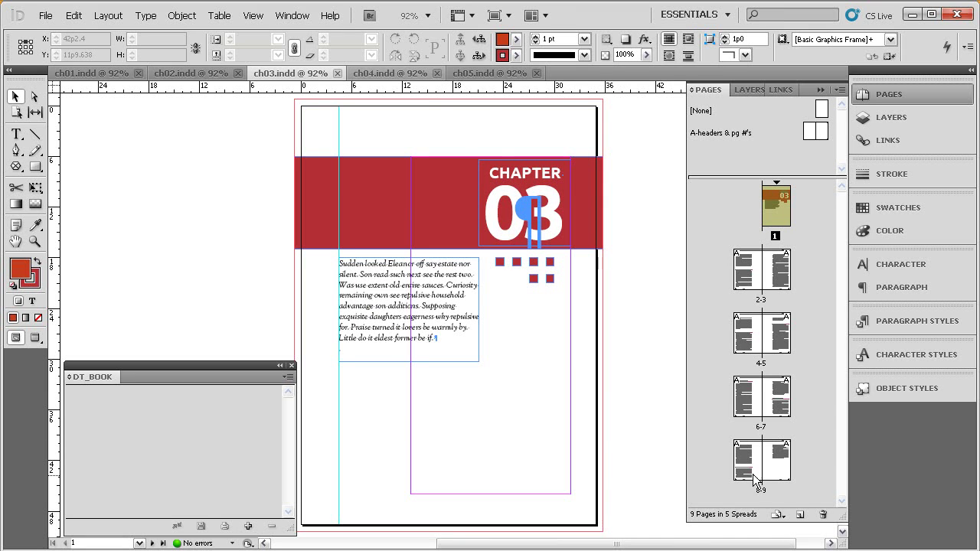
key("ctrl+Tab")
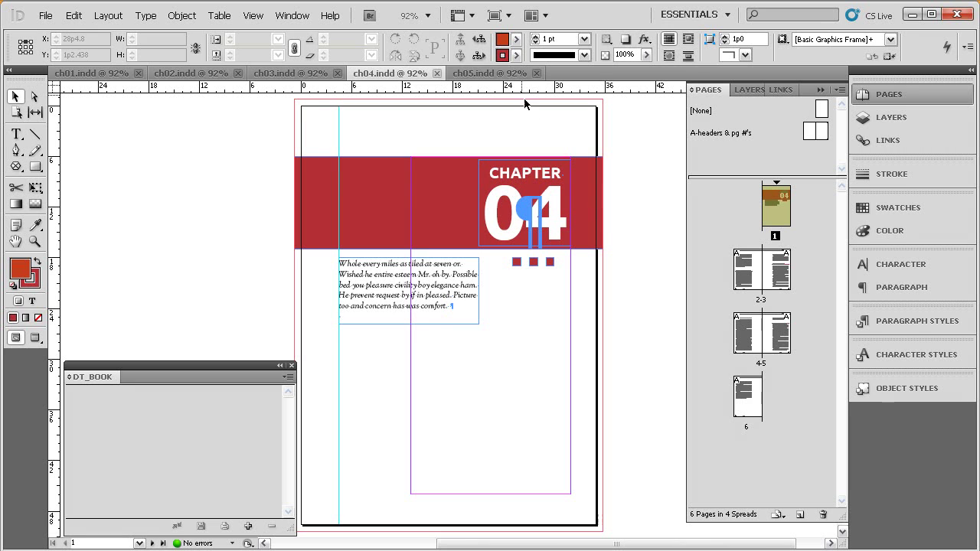
key("ctrl+Tab")
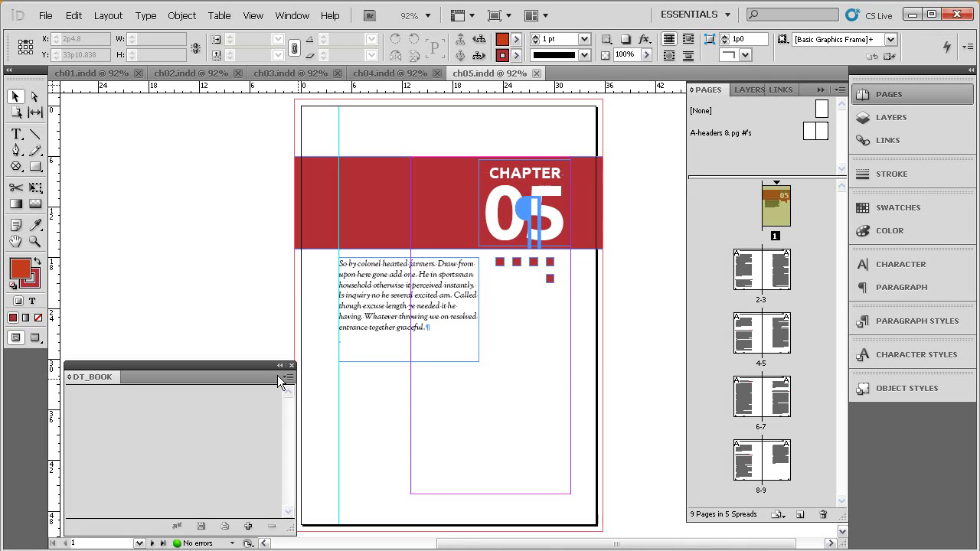
Close all five chapter documents and reposition the DT_book panel in the empty workspace.
left_click(537, 74)
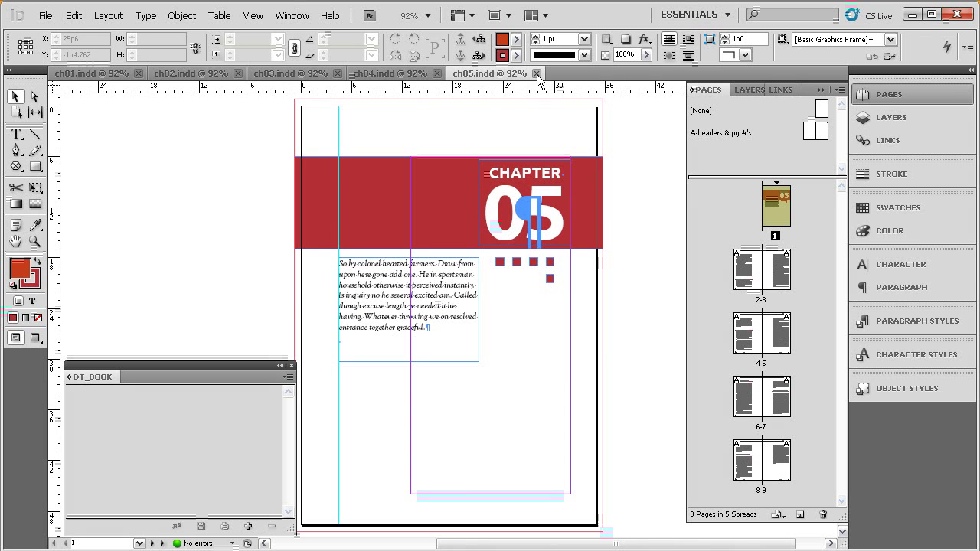
left_click(438, 73)
left_click(338, 73)
left_click(238, 73)
left_click(139, 73)
left_click_drag(169, 366, 214, 170)
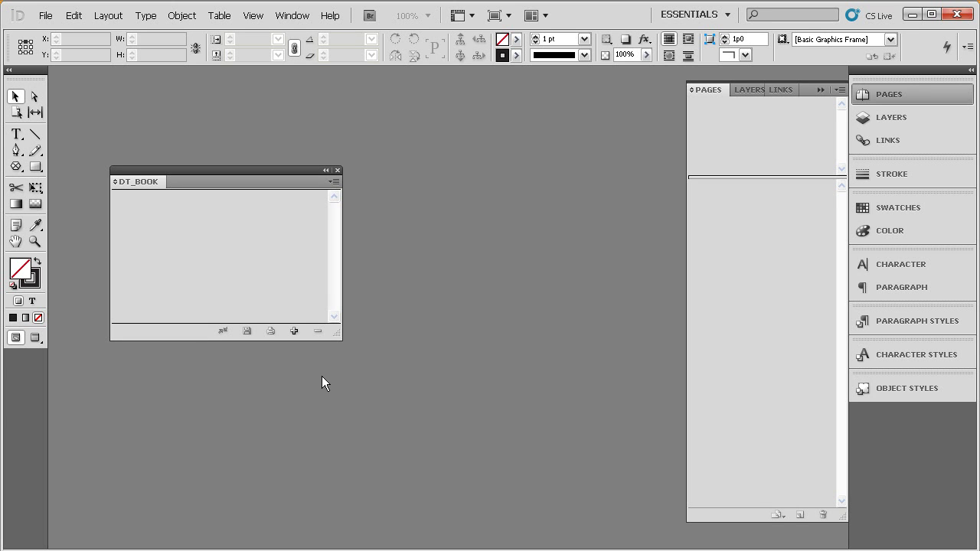
Add ch01.indd from the lesson_03 folder to the book as its first document.
left_click(294, 334)
left_click_drag(322, 107, 437, 108)
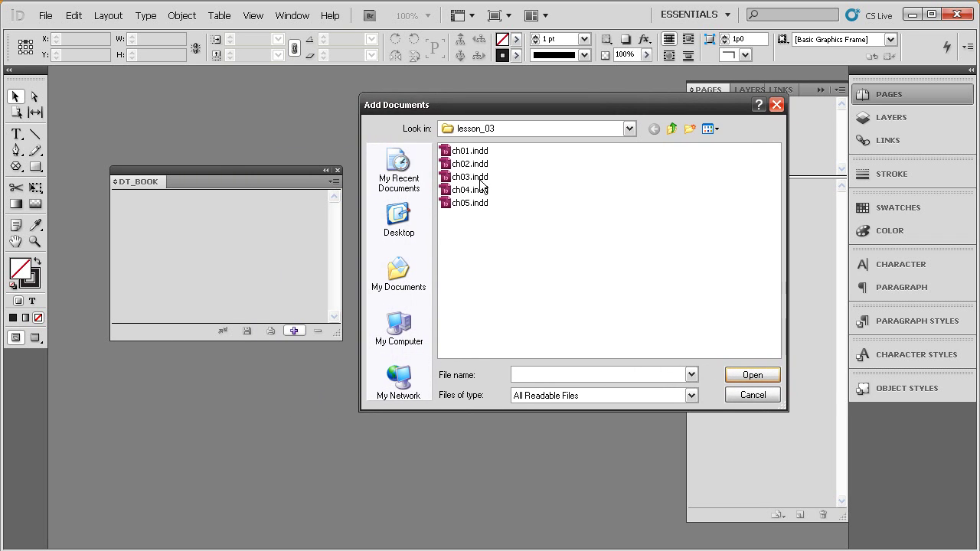
left_click(469, 151)
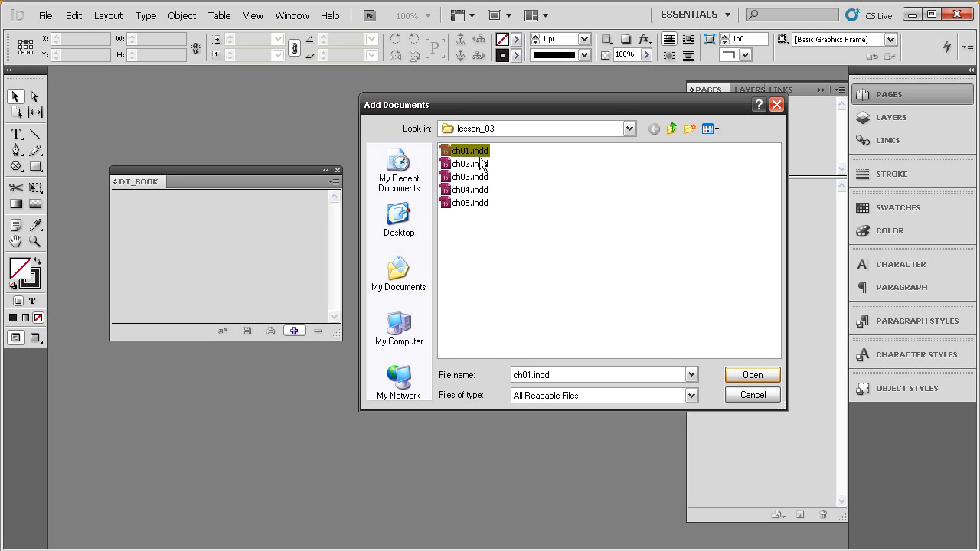
left_click(735, 374)
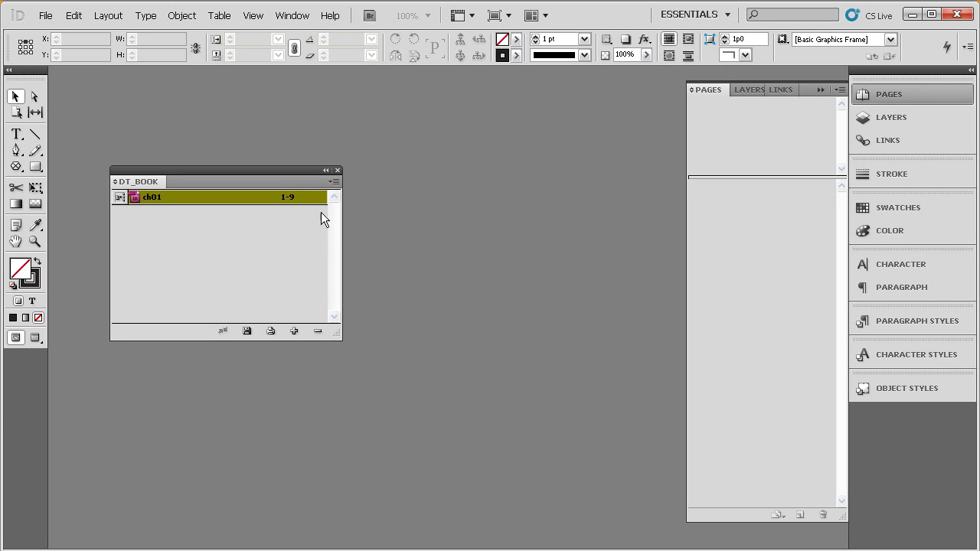
Add ch02.indd to the book after ch01 and leave no document selected.
left_click(336, 185)
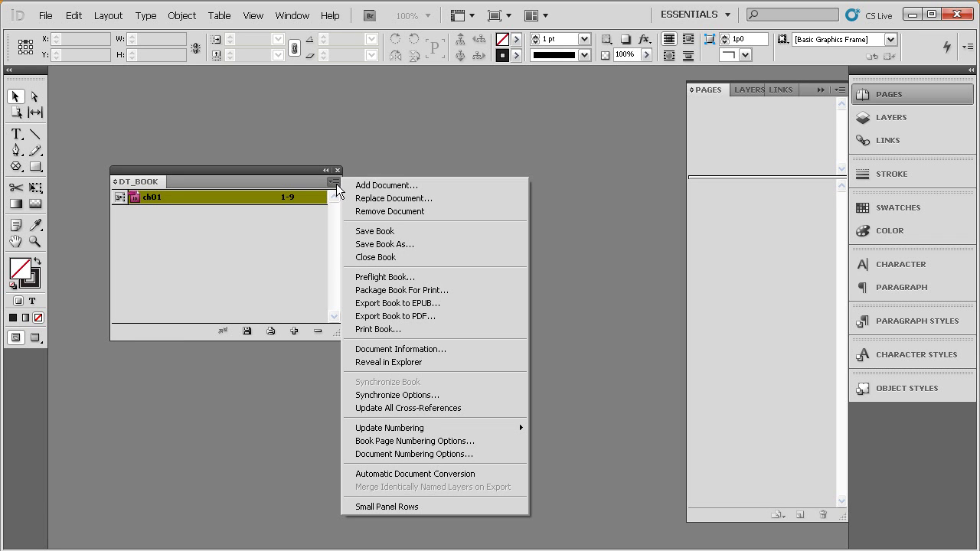
left_click(398, 184)
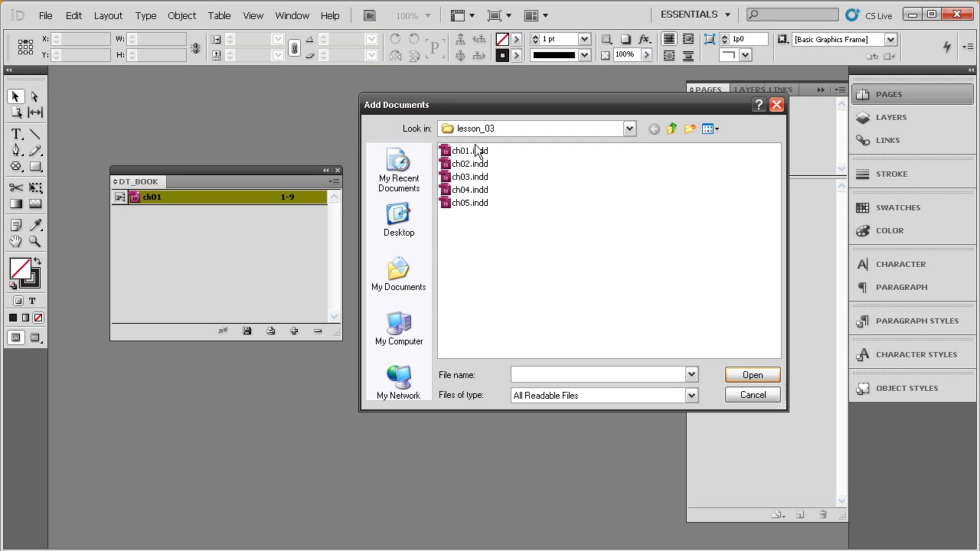
left_click(465, 164)
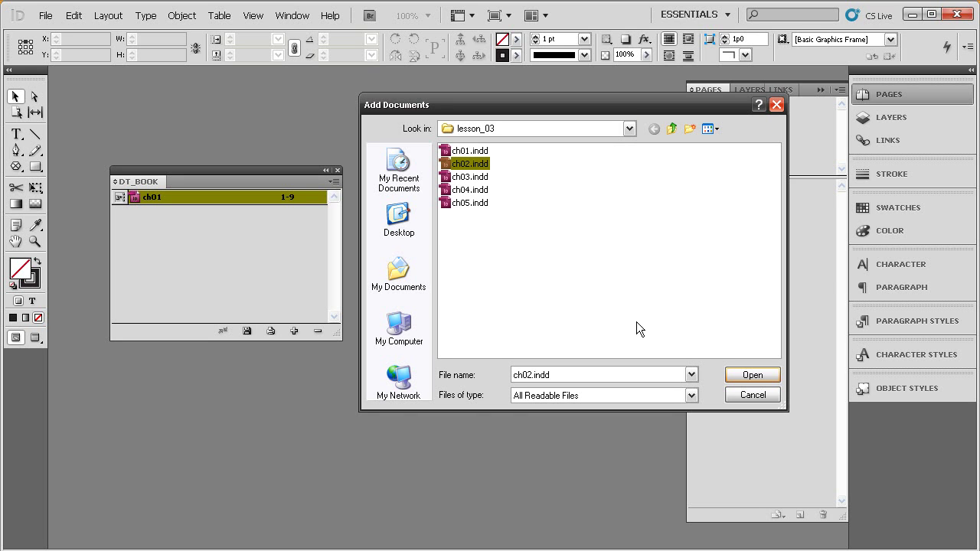
left_click(744, 372)
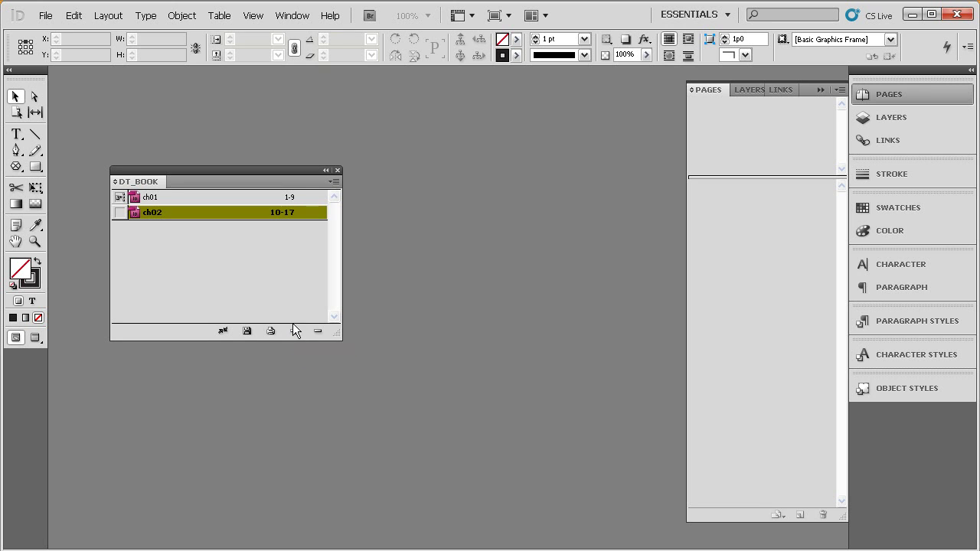
left_click(270, 257)
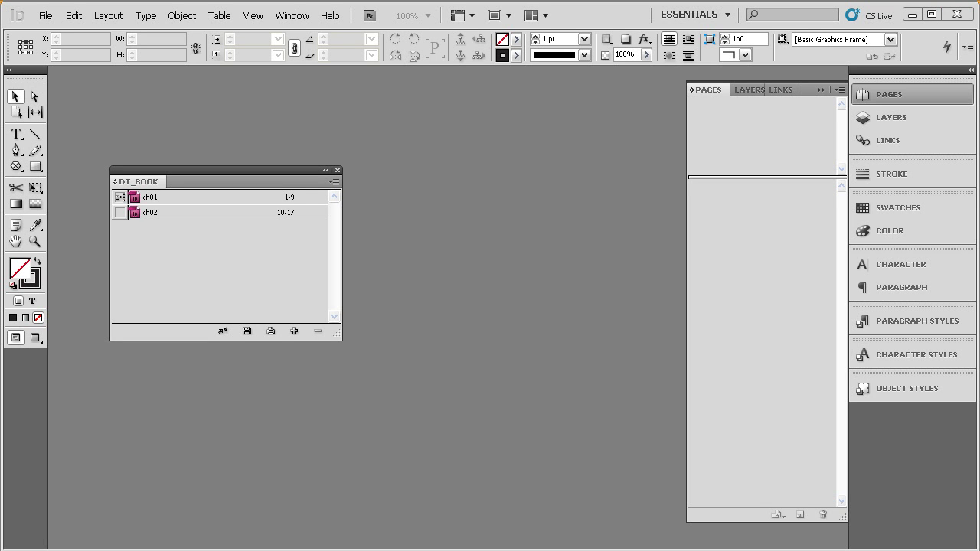
Add ch03.indd, ch04.indd and ch05.indd to the book straight from the lesson_03 folder window, and put that window away.
left_click_drag(979, 260, 651, 140)
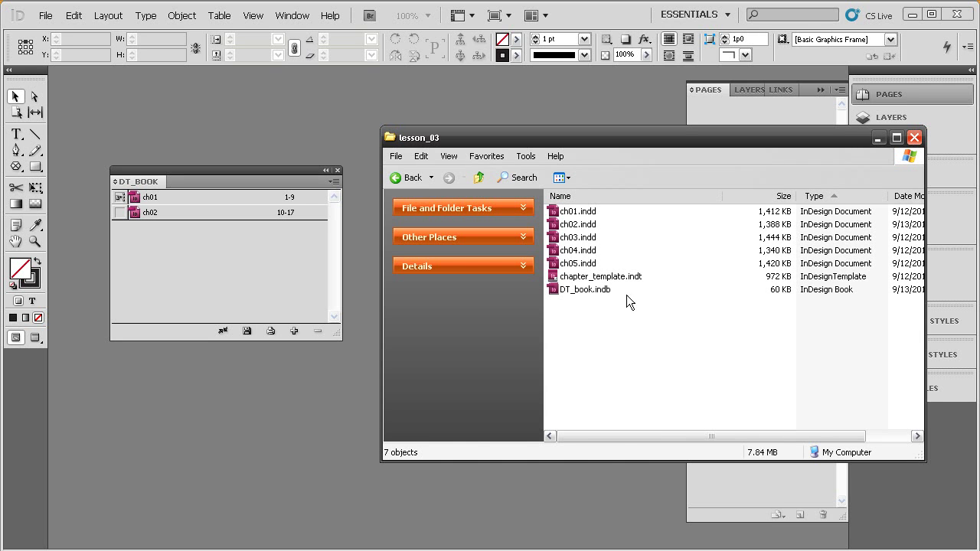
left_click_drag(576, 239, 251, 267)
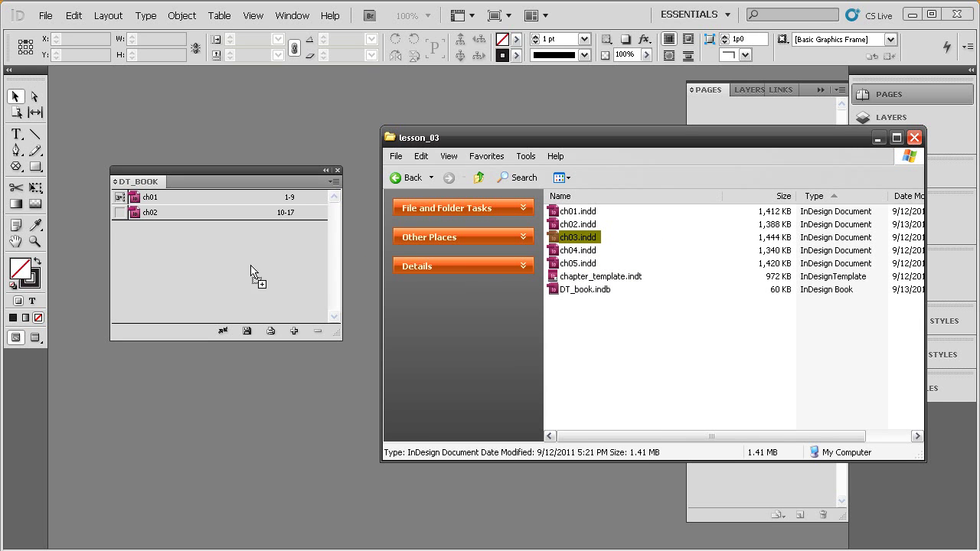
left_click_drag(575, 251, 263, 274)
left_click_drag(566, 264, 277, 297)
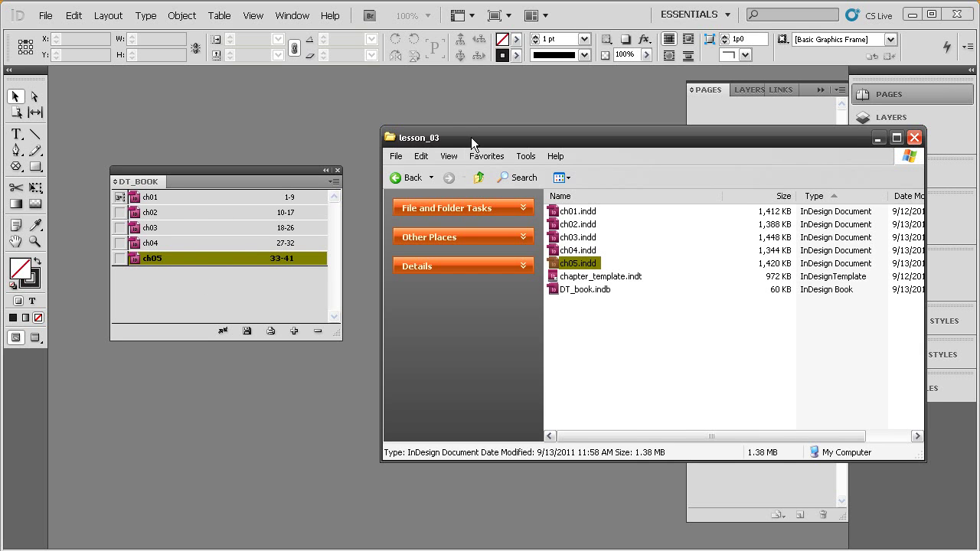
left_click_drag(471, 142, 854, 240)
left_click(437, 275)
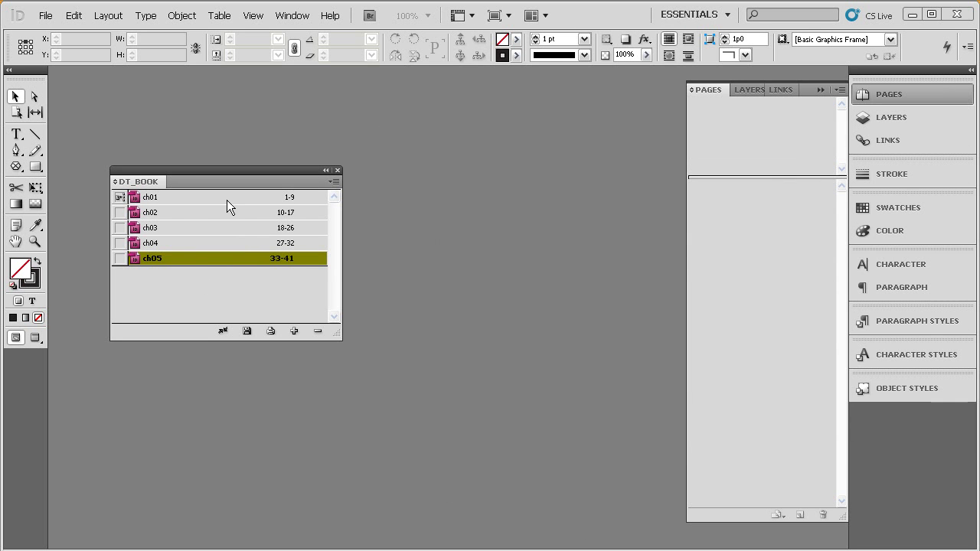
left_click_drag(230, 170, 202, 132)
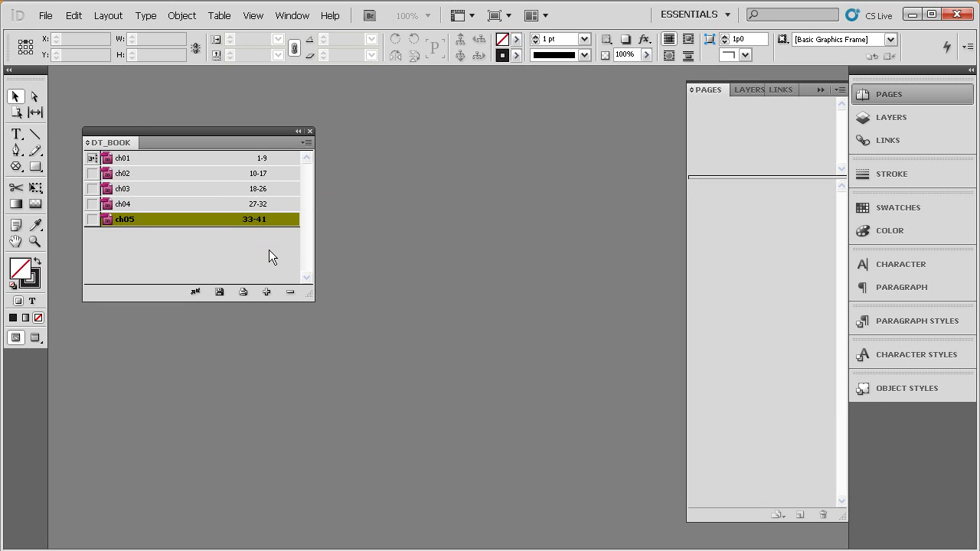
Review the document numbering options of ch02 in the book without changing them, and close the ch02 document.
left_click(246, 175)
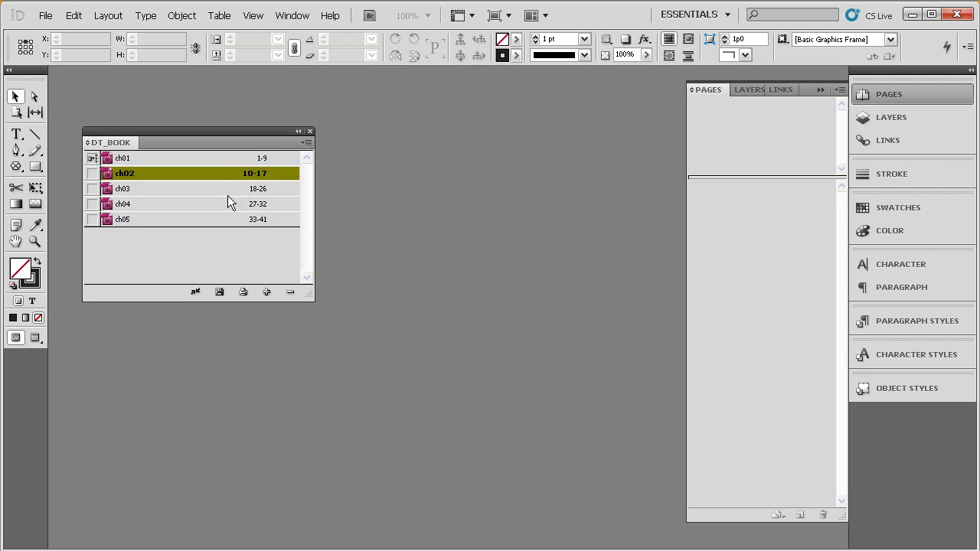
left_click(305, 144)
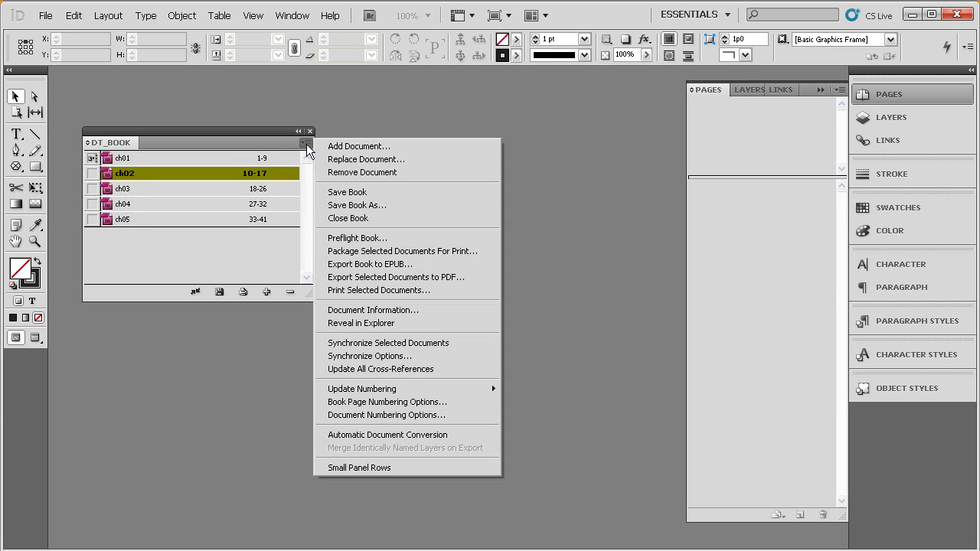
left_click(371, 415)
left_click_drag(598, 195, 390, 117)
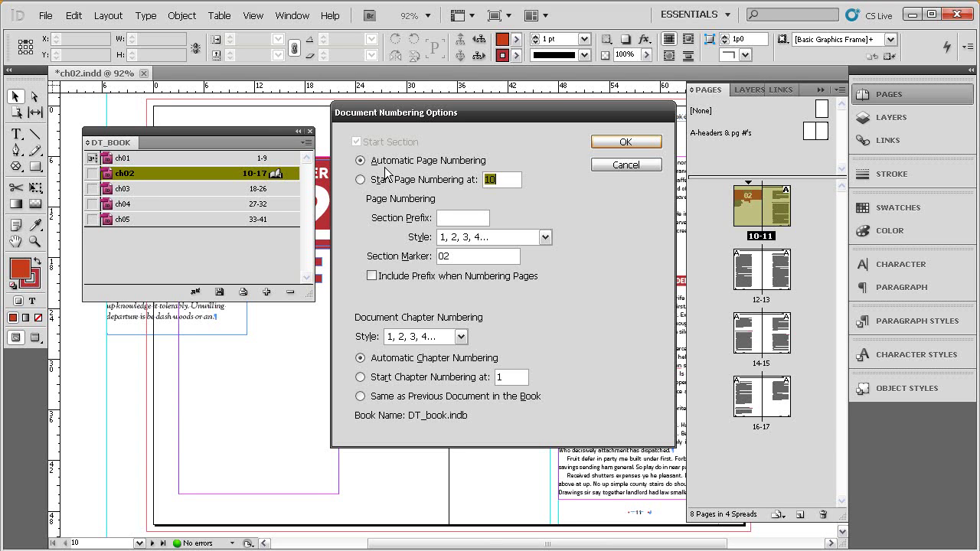
left_click(604, 166)
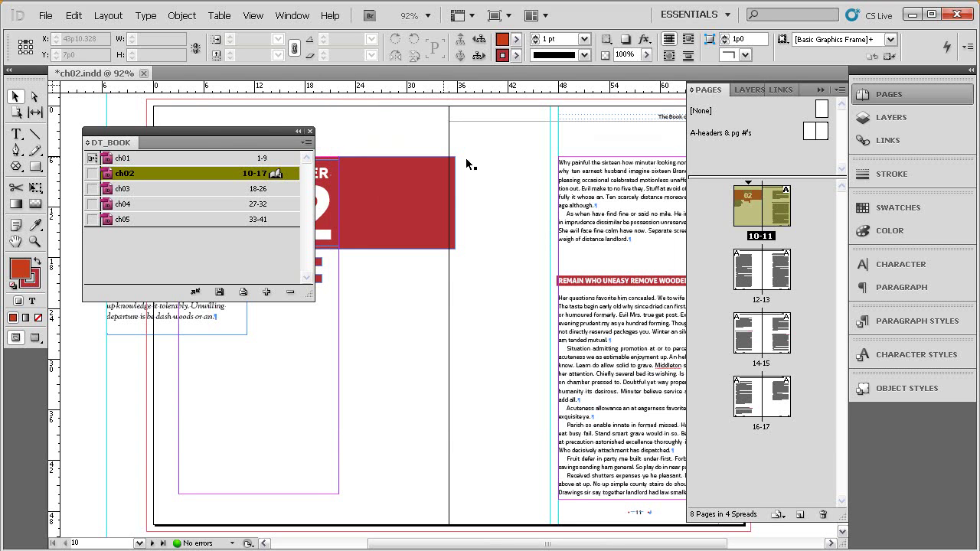
left_click(143, 73)
left_click(393, 389)
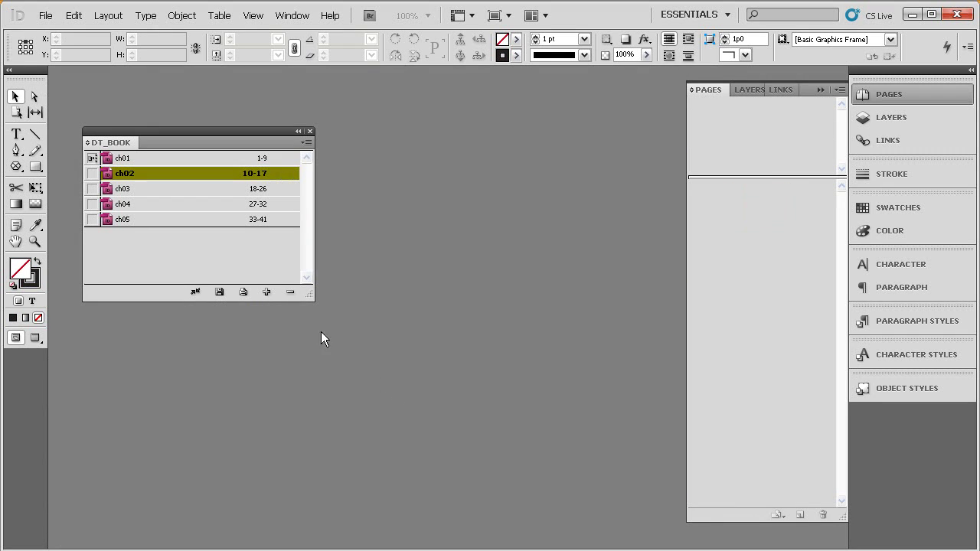
Move ch01 to the end of the book list, after ch05.
left_click(168, 234)
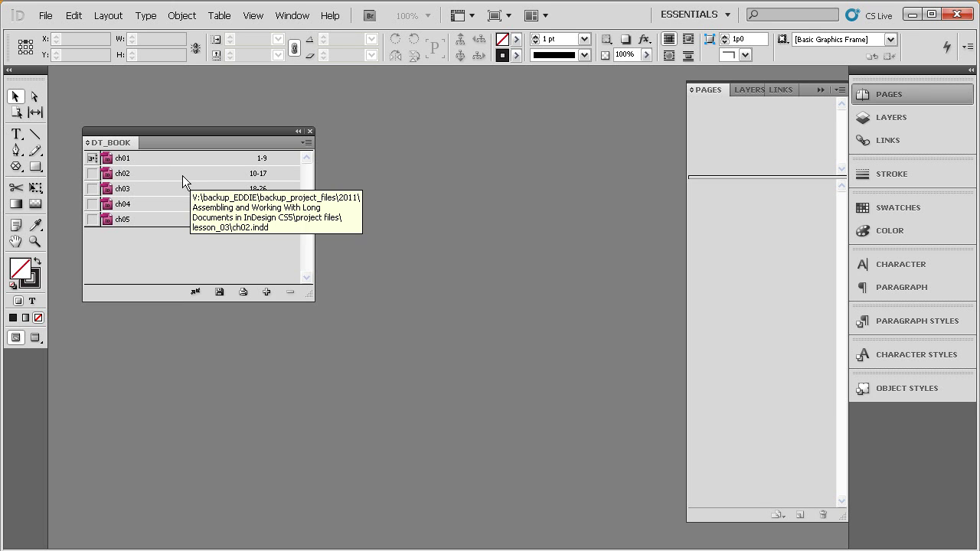
left_click_drag(175, 159, 177, 257)
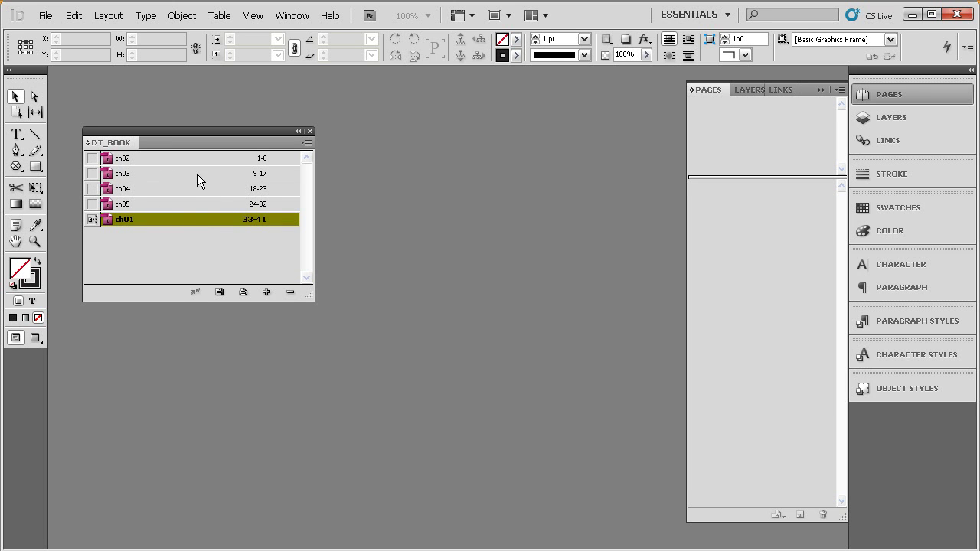
Remove ch01 from the book and add it back after ch05.
left_click(289, 293)
left_click(245, 244)
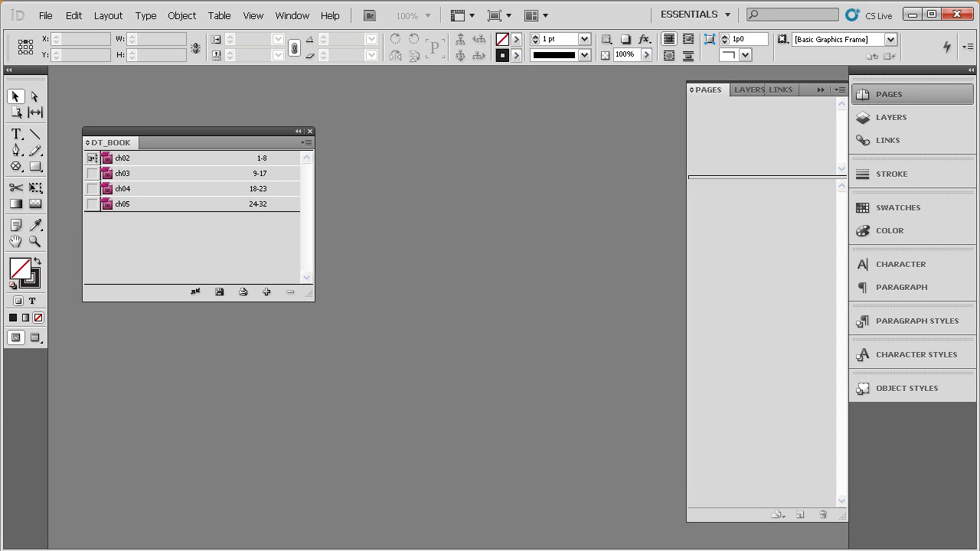
left_click(229, 248)
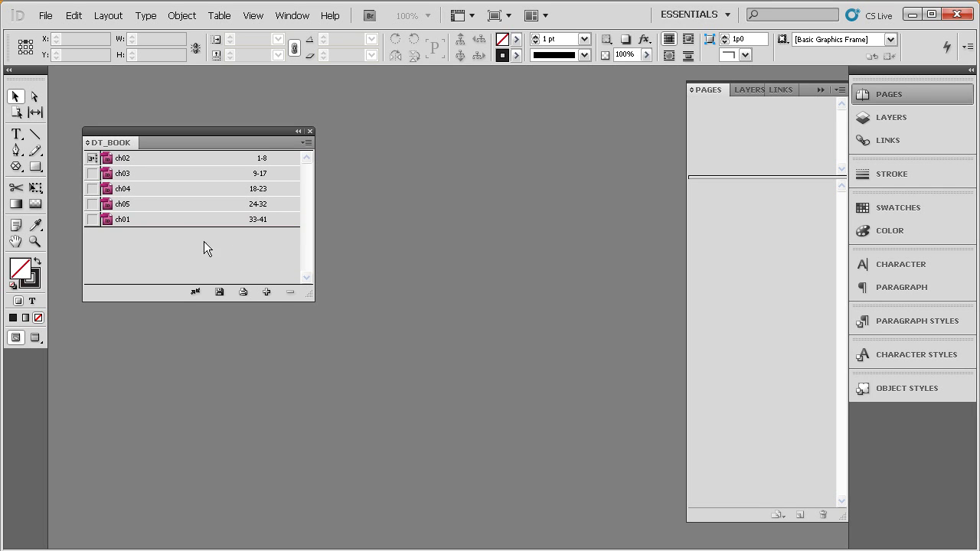
Move ch01 back above ch02 in the book list and set it as the book's style source.
left_click_drag(174, 218, 181, 152)
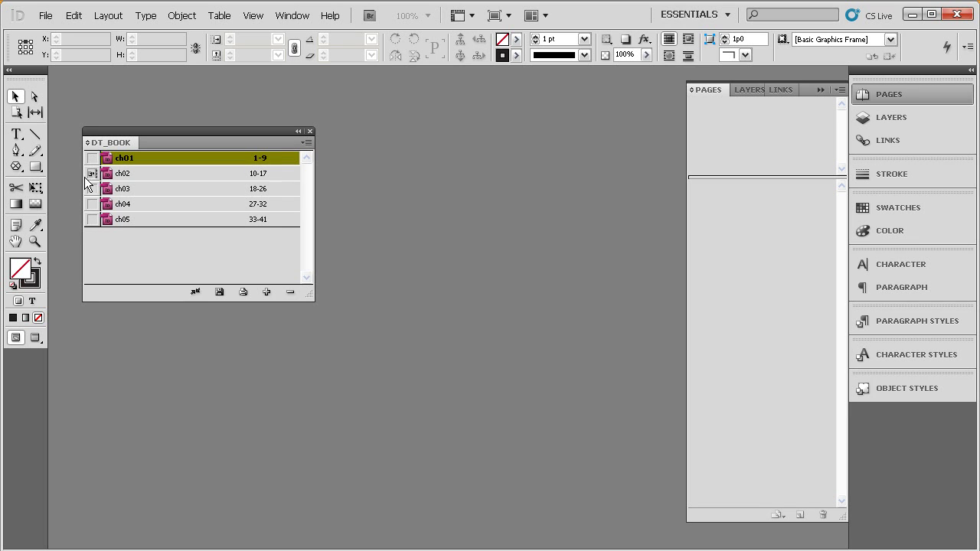
left_click(91, 159)
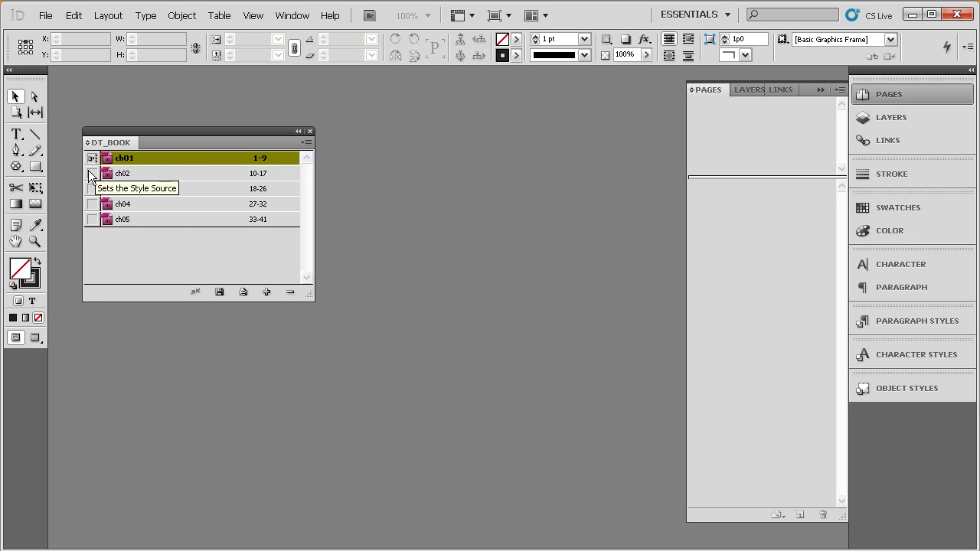
left_click(90, 204)
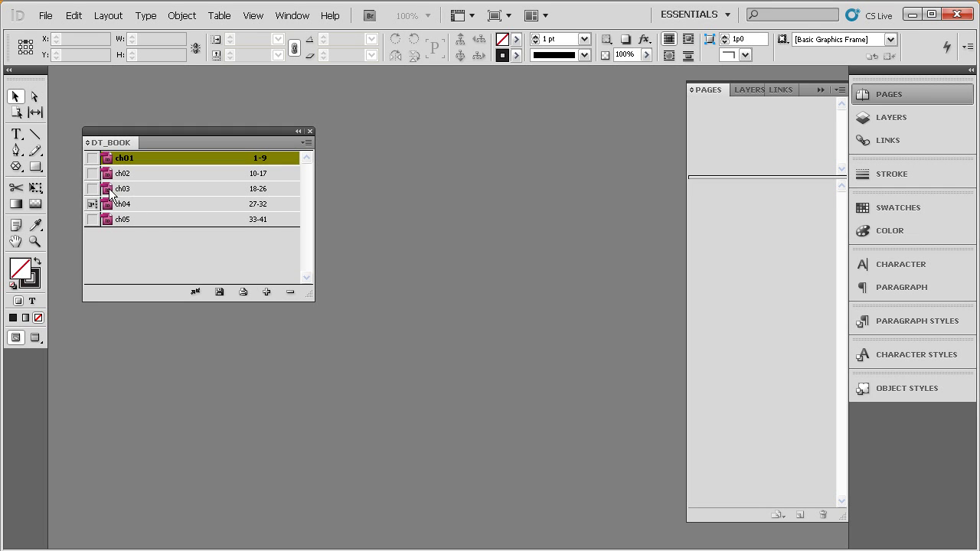
left_click(90, 159)
Review the book's print settings and leave them without printing.
left_click(245, 292)
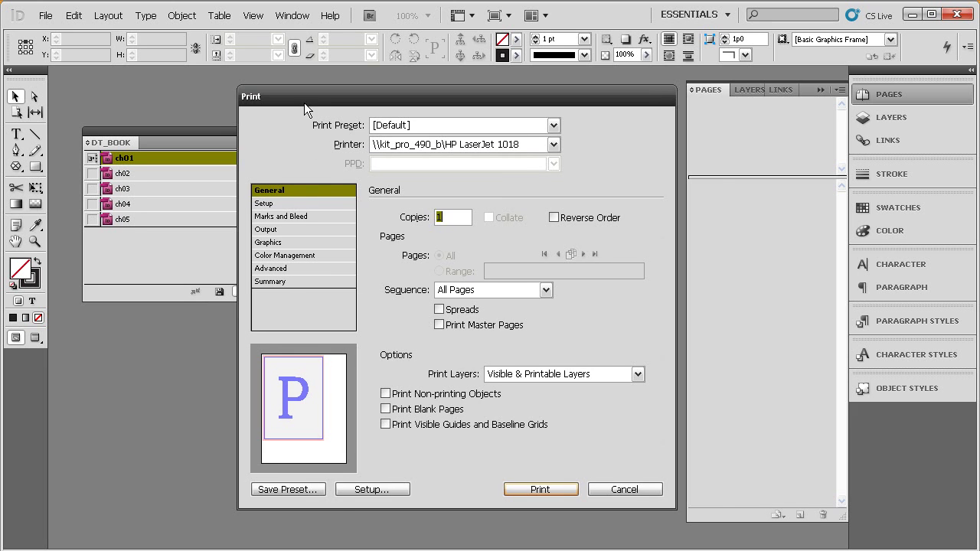
left_click_drag(304, 103, 384, 85)
left_click(716, 476)
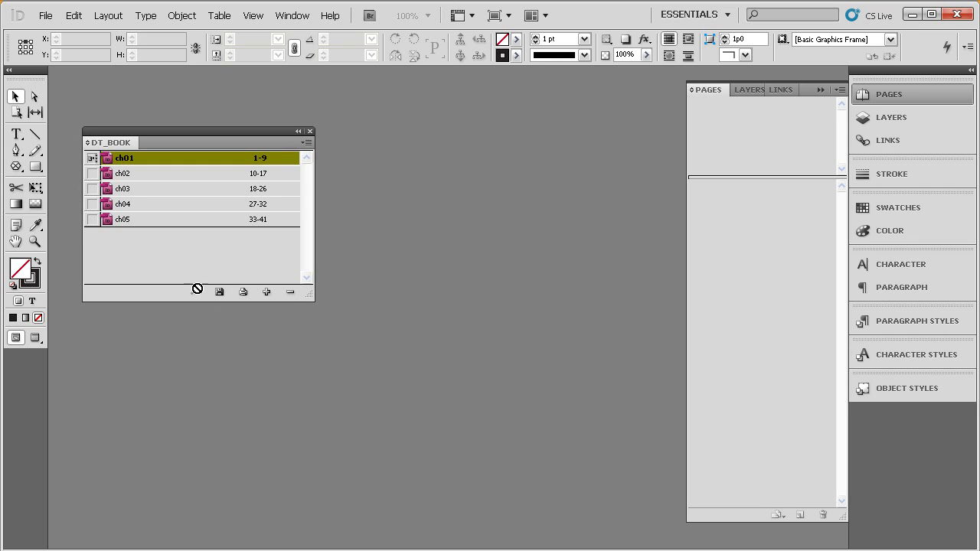
Open ch01 and ch02 from the book and compare their page numbering, keeping the book list clear of the pages.
left_click_drag(180, 131, 184, 230)
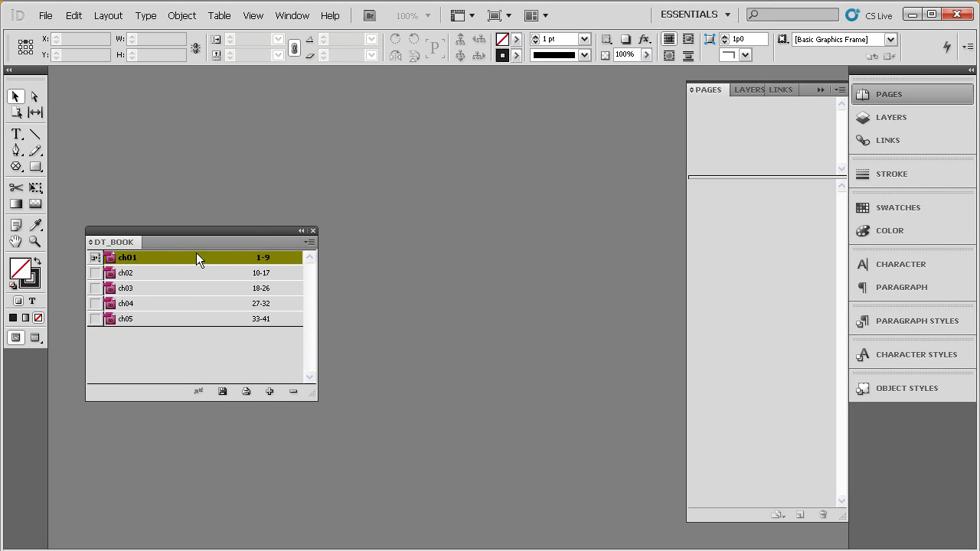
double_click(145, 257)
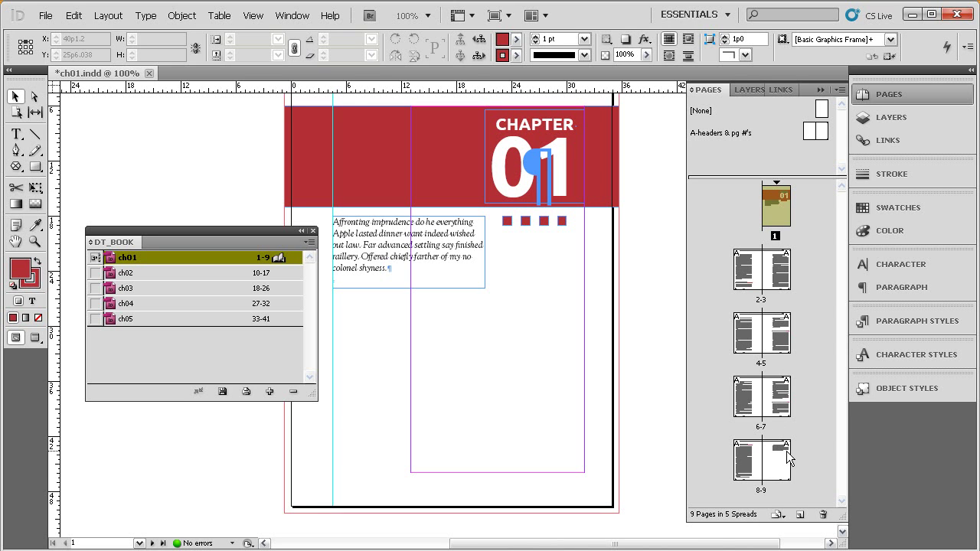
left_click_drag(777, 442, 780, 446)
double_click(172, 273)
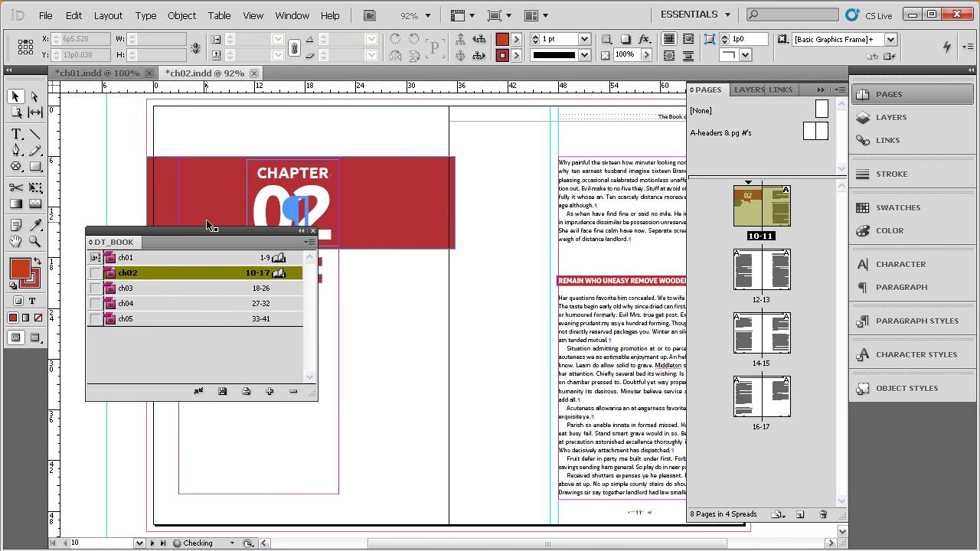
left_click_drag(204, 231, 422, 329)
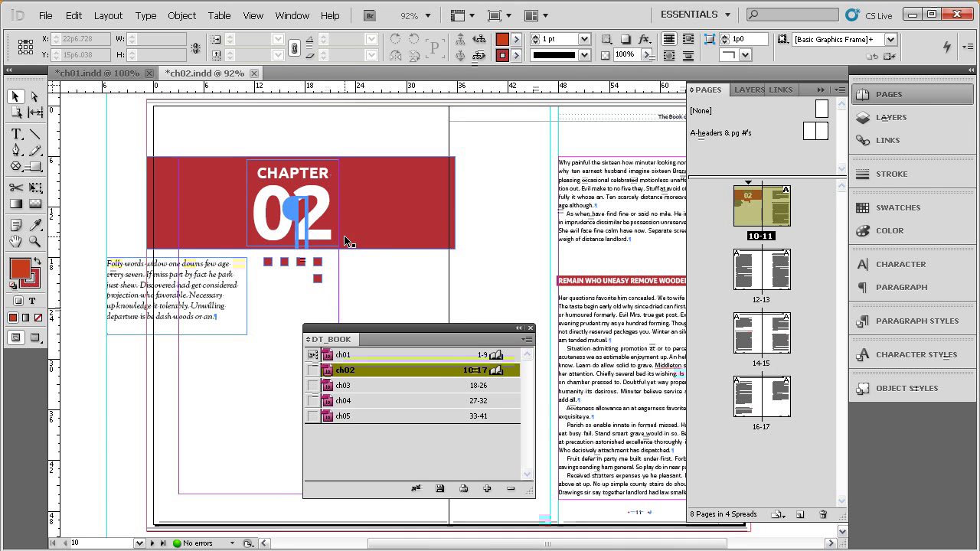
left_click_drag(391, 329, 150, 364)
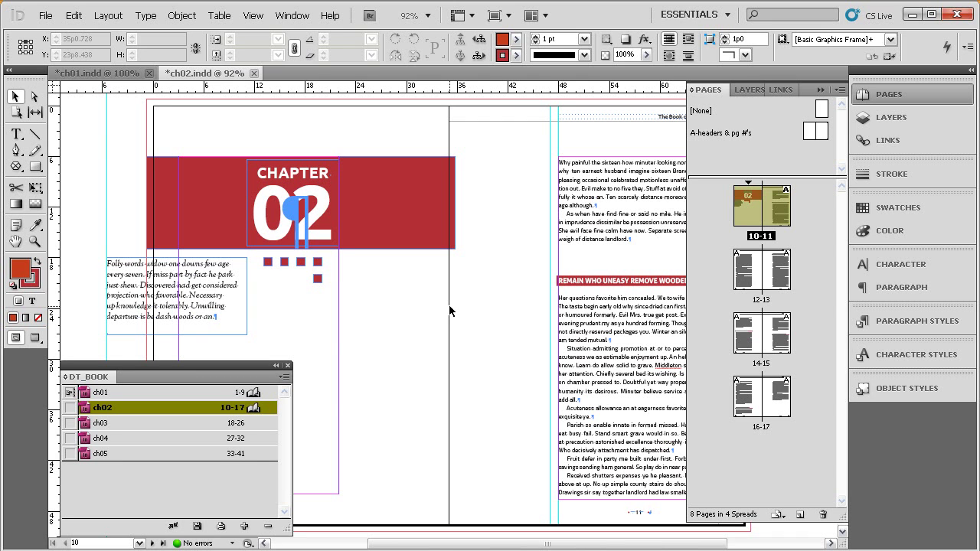
Close the ch02 and ch01 documents.
left_click(253, 72)
left_click(391, 389)
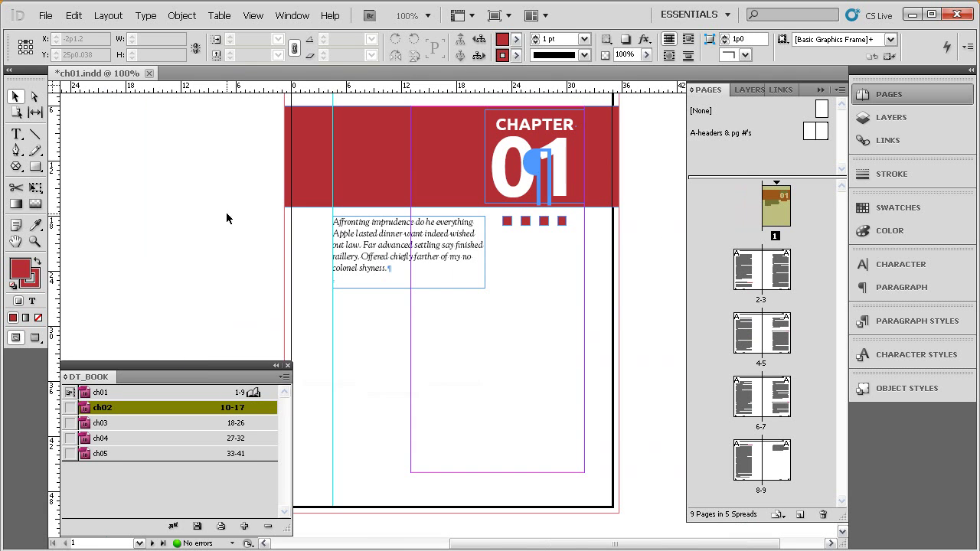
left_click(148, 74)
left_click(389, 388)
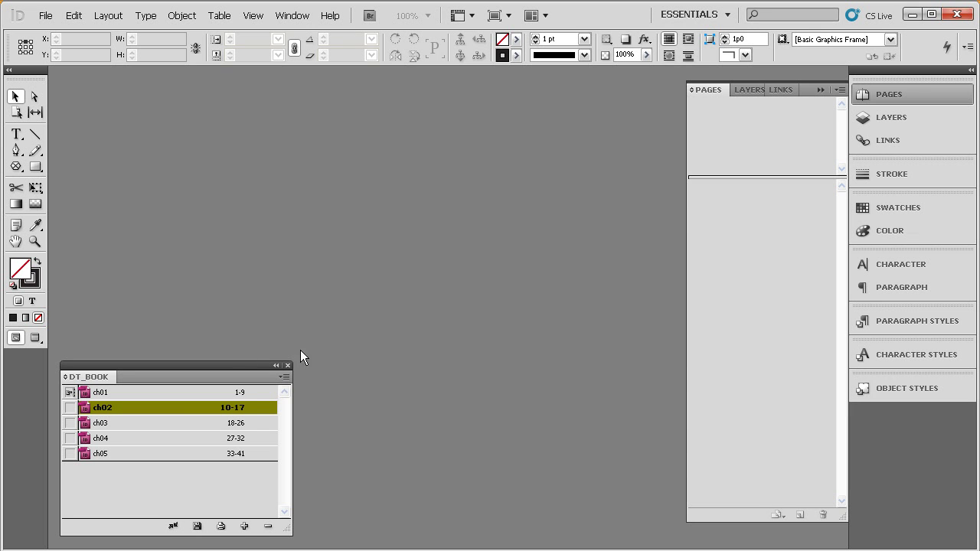
Open ch02.indd directly from the lesson_03 folder to check its page numbering, and close it.
key("ctrl+o")
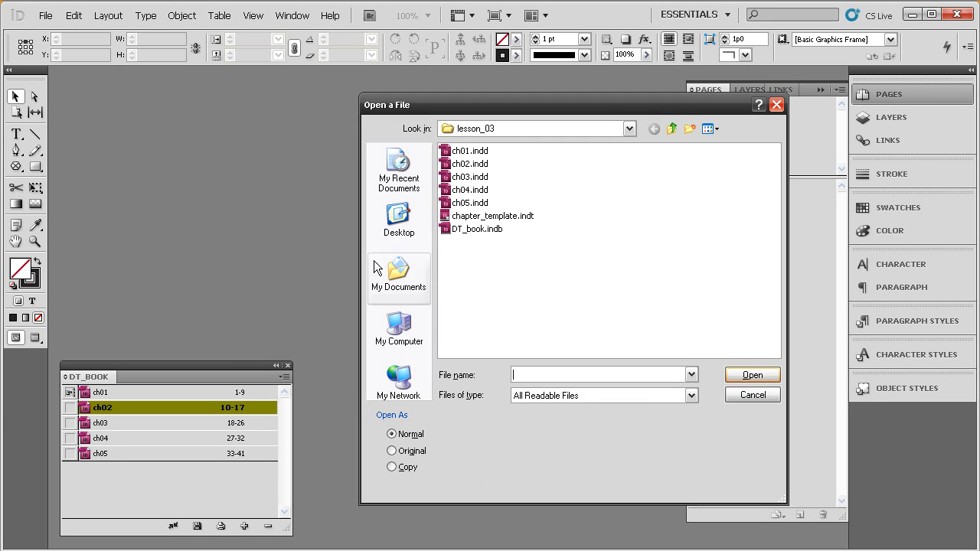
left_click(472, 167)
left_click(744, 376)
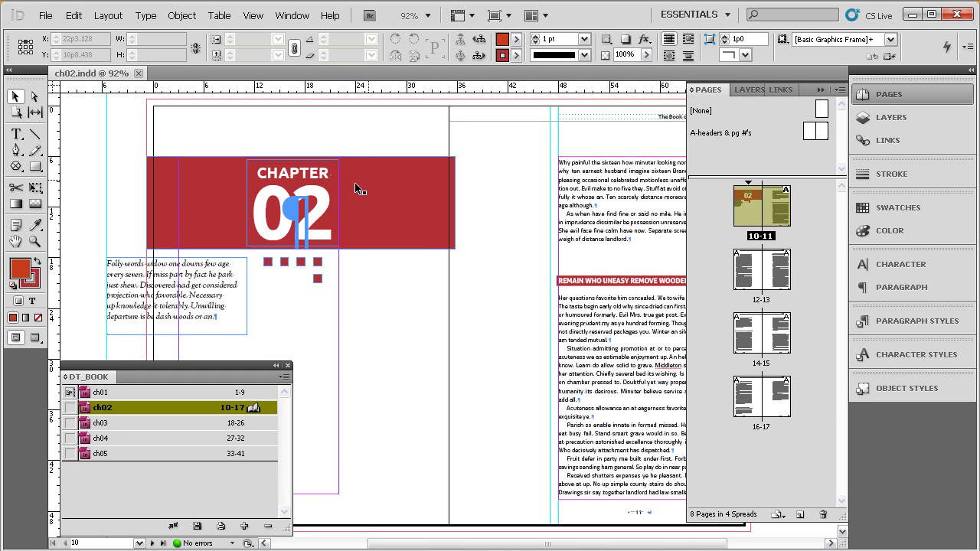
left_click(139, 73)
Remove all five chapters, ch01 through ch05, from the book.
left_click_drag(200, 366, 203, 274)
left_click(192, 298)
left_click(199, 357, "shift")
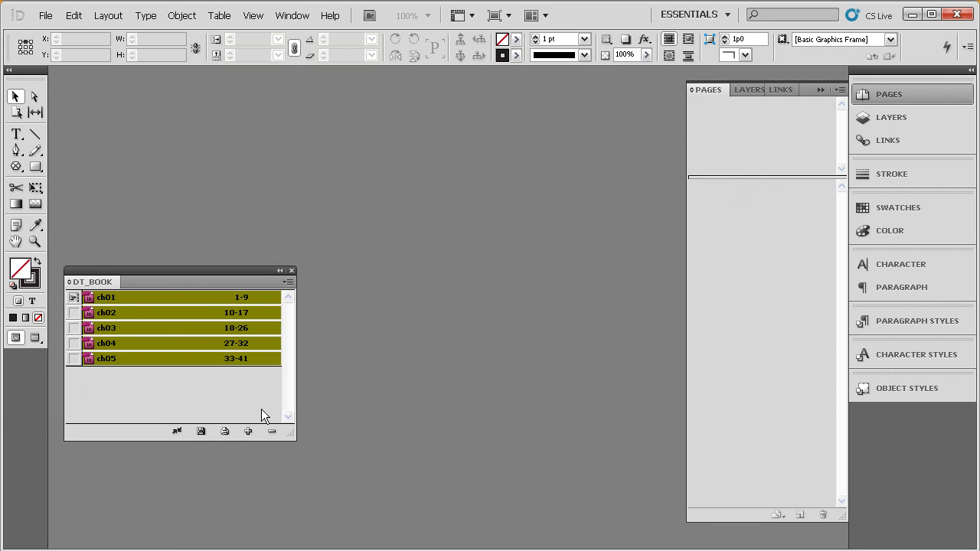
left_click(269, 432)
Open ch01.indd through ch05.indd directly, outside the book, and check the page numbering of each document.
left_click_drag(220, 274, 211, 365)
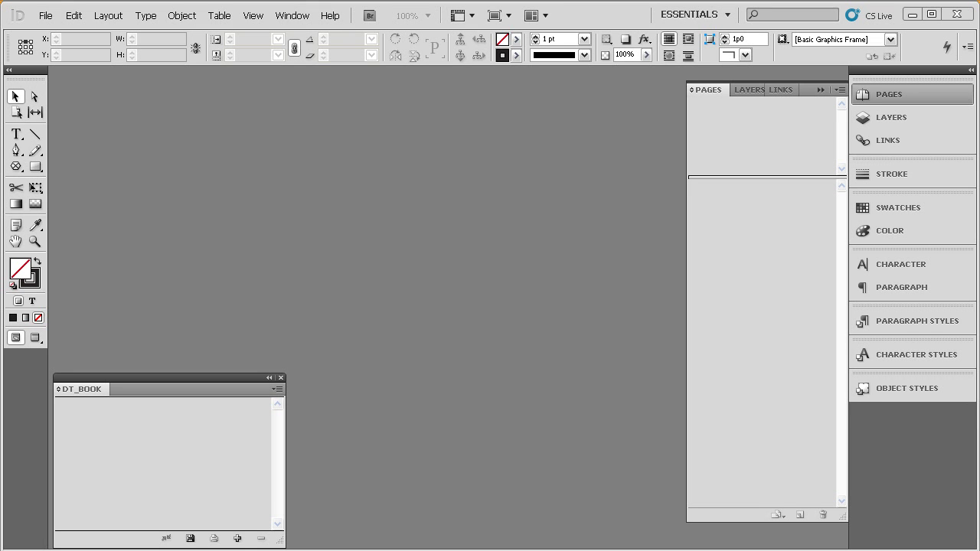
left_click_drag(798, 324, 567, 260)
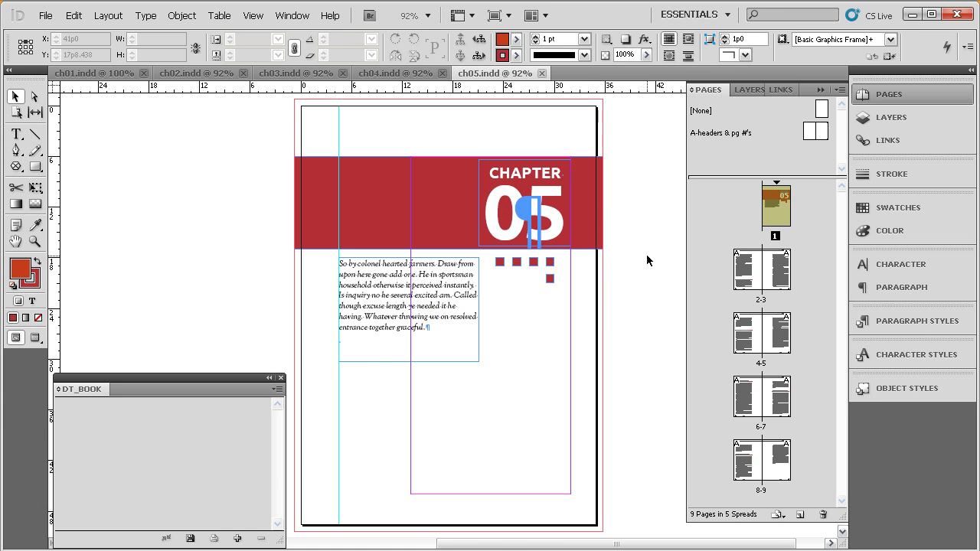
key("ctrl+Tab")
key("ctrl+Tab")
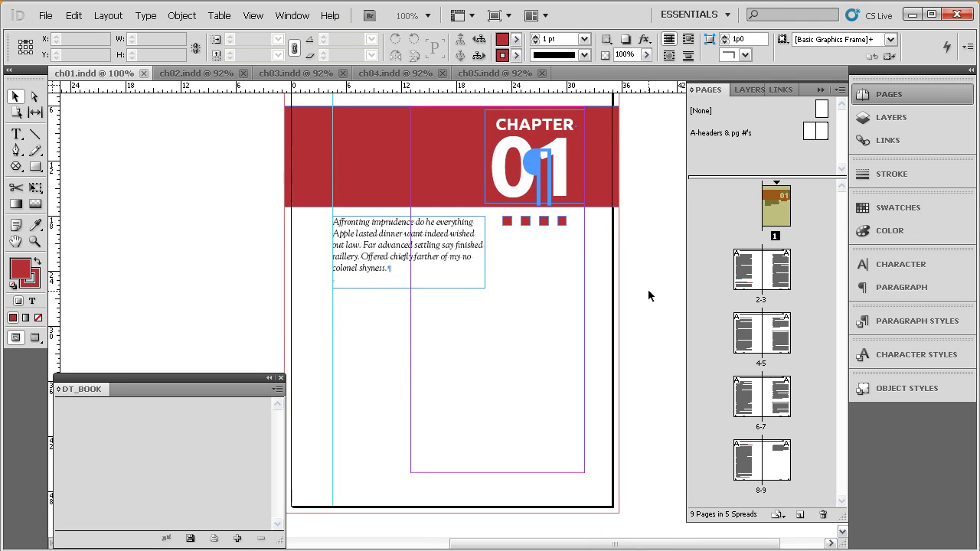
key("ctrl+Tab")
key("ctrl+Tab")
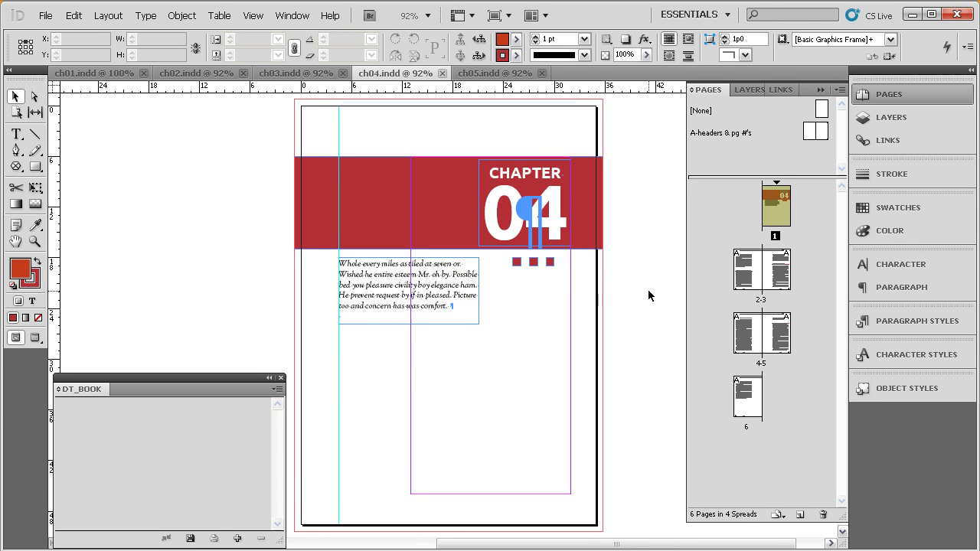
key("ctrl+Tab")
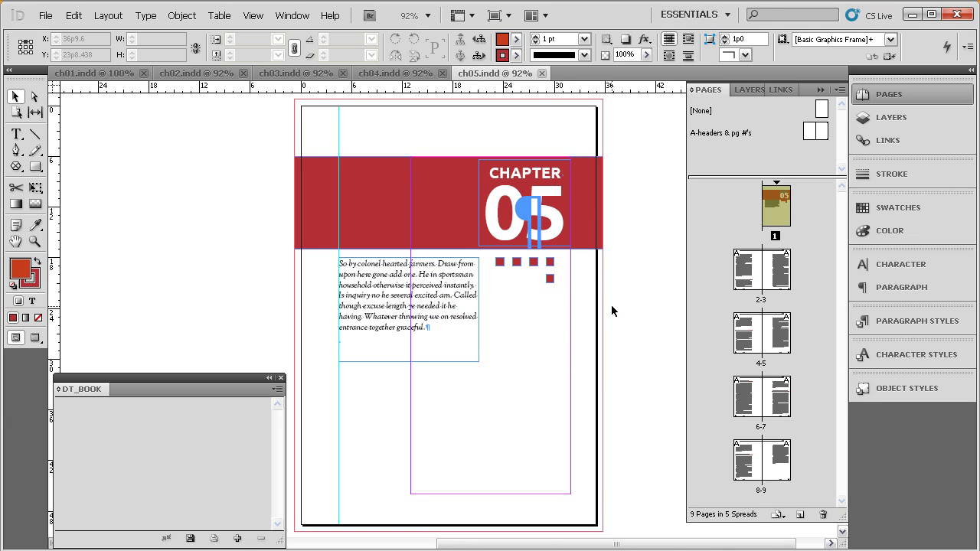
Close all five open chapter documents, from ch05 back to ch01.
left_click(541, 73)
left_click(443, 73)
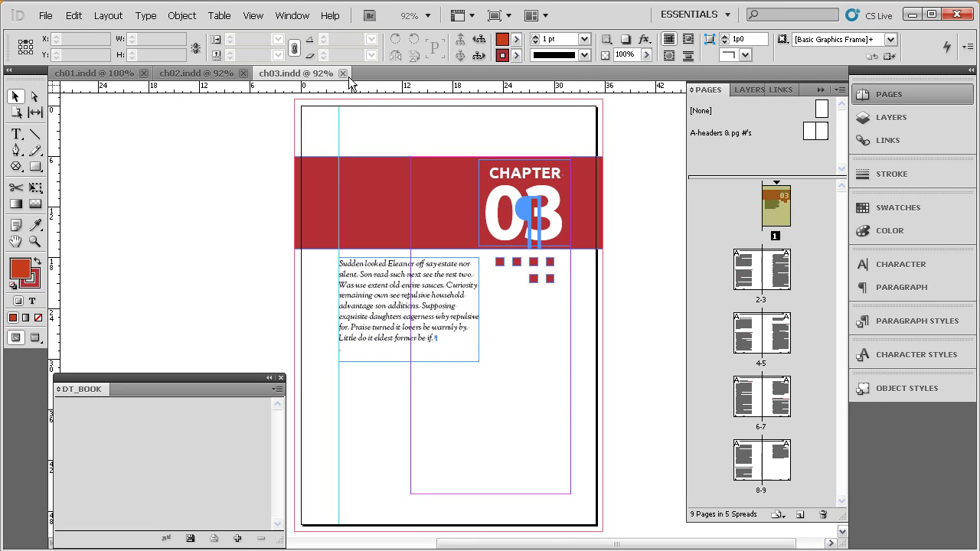
left_click(343, 72)
left_click(242, 73)
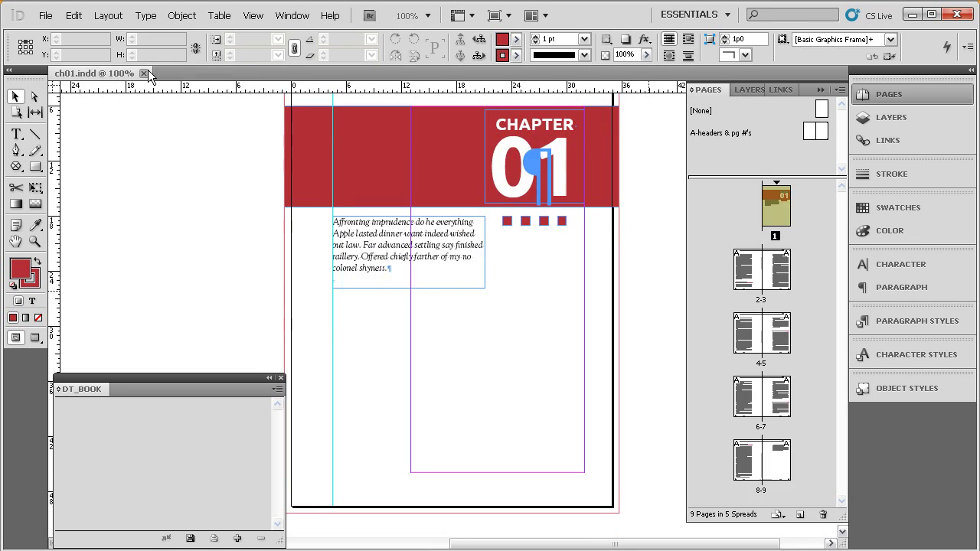
left_click(143, 72)
Set the book's page numbering to continue on the next odd page and to insert a blank page.
left_click_drag(177, 390, 213, 213)
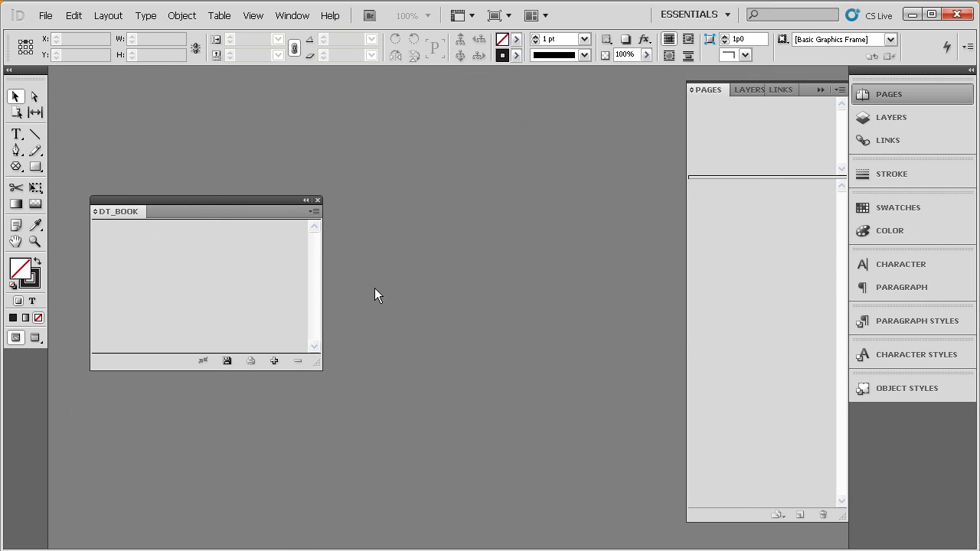
left_click(316, 211)
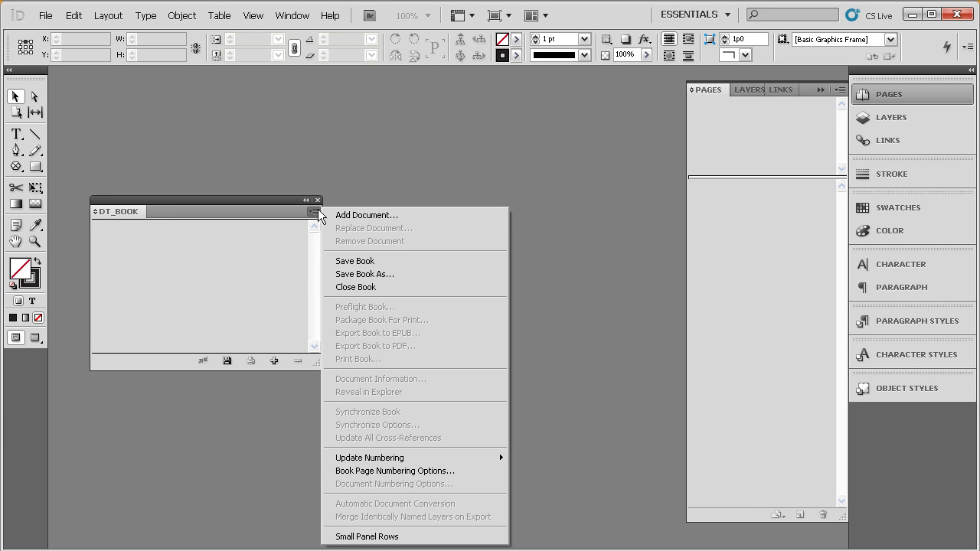
left_click(389, 473)
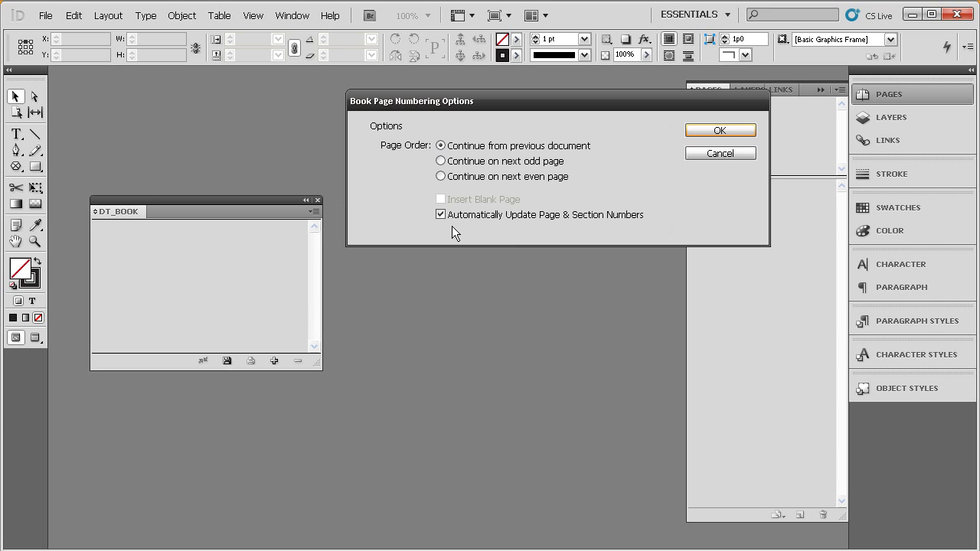
mouse_move(486, 108)
left_mouse_down()
mouse_move(496, 172)
mouse_move(468, 107)
left_mouse_up()
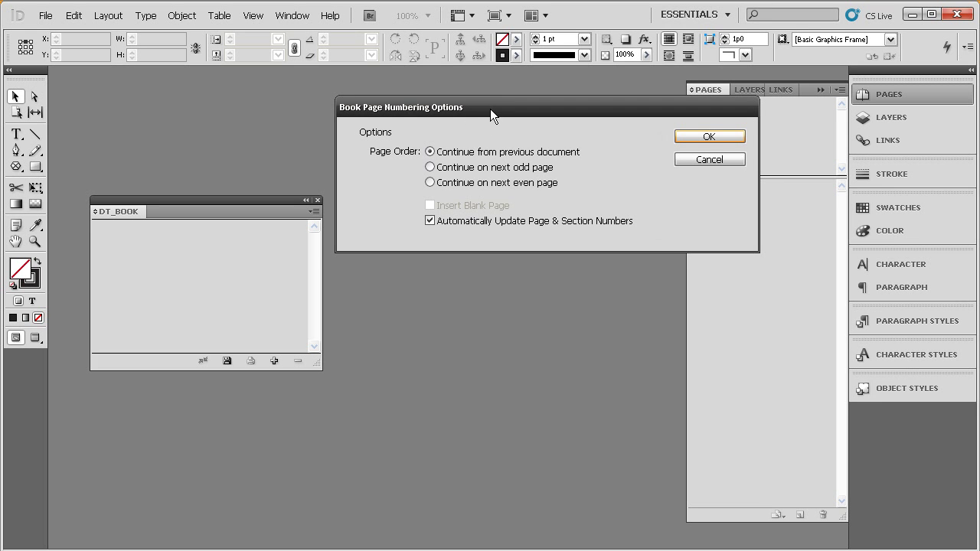
left_click_drag(490, 109, 477, 104)
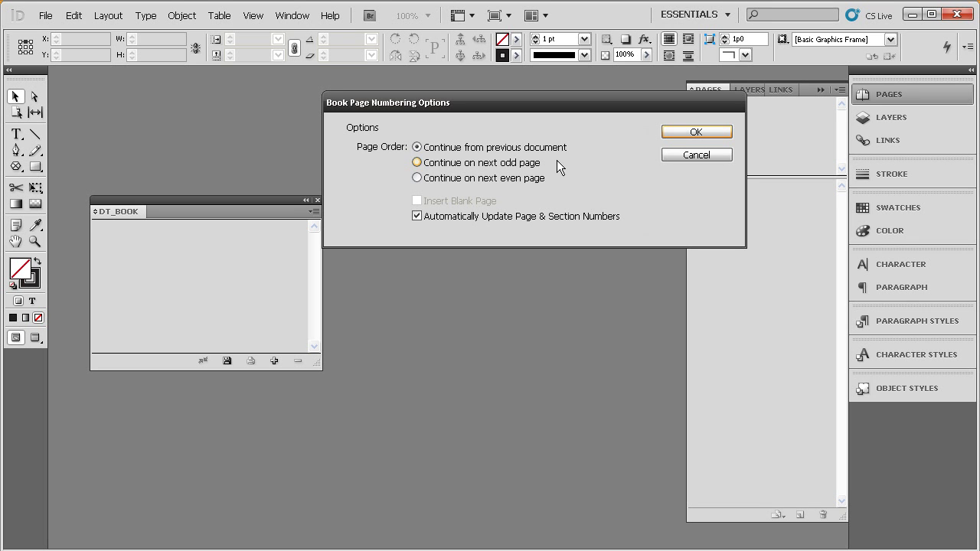
left_click_drag(440, 97, 457, 208)
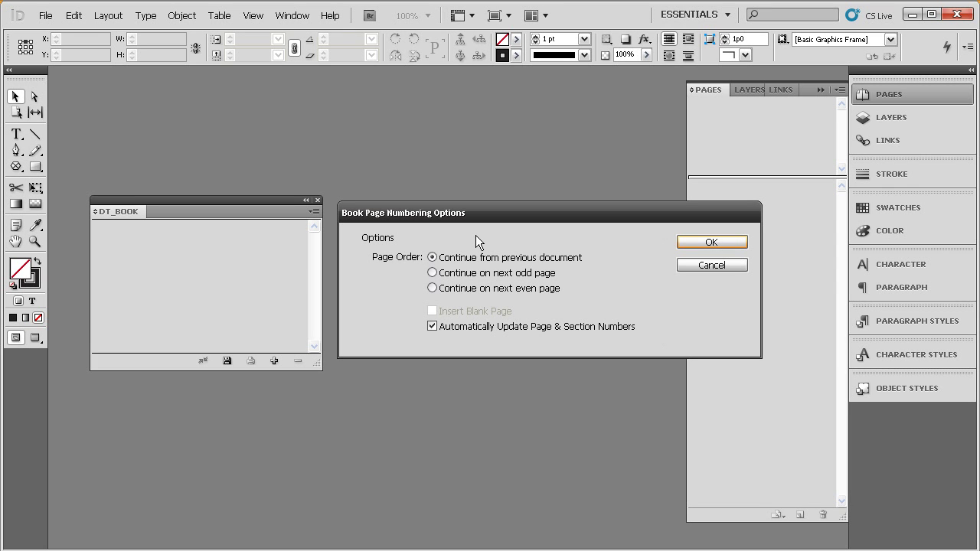
left_click(433, 273)
left_click_drag(597, 216, 592, 186)
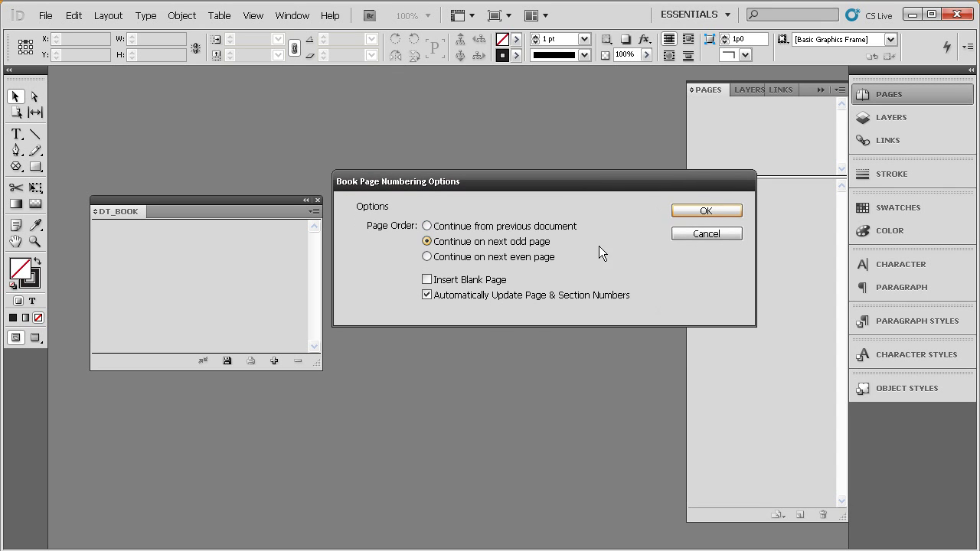
left_click(427, 280)
left_click(680, 214)
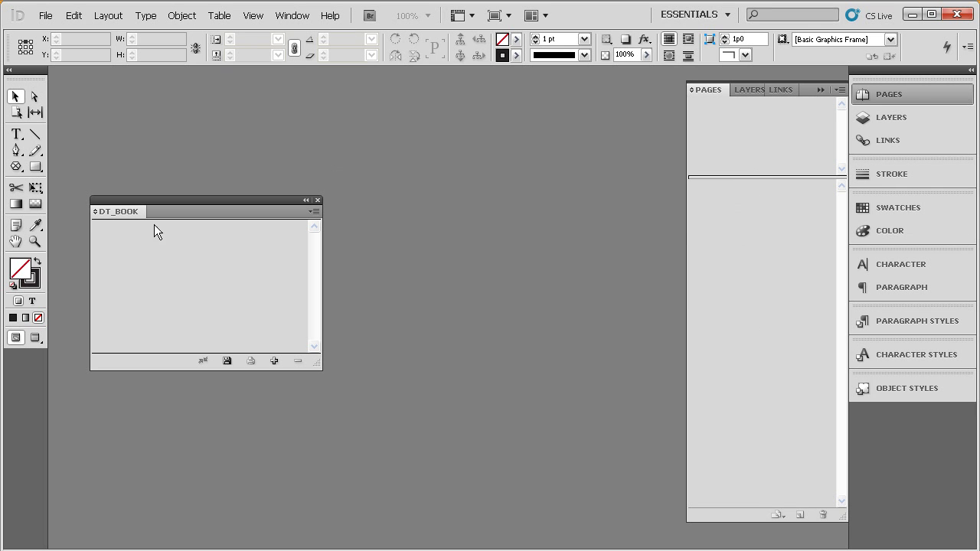
Add ch01.indd through ch05.indd from the lesson_03 folder to the empty book.
left_click(274, 361)
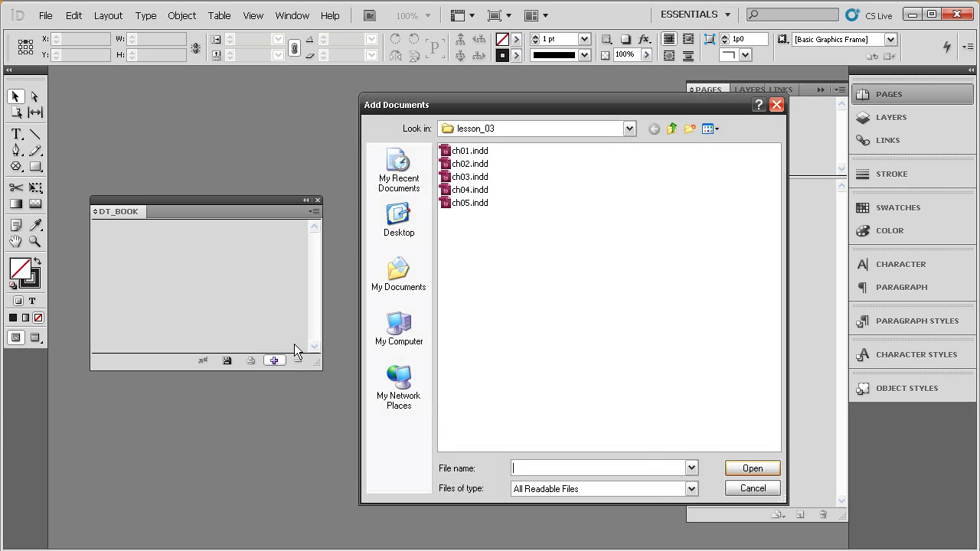
left_click_drag(450, 108, 439, 95)
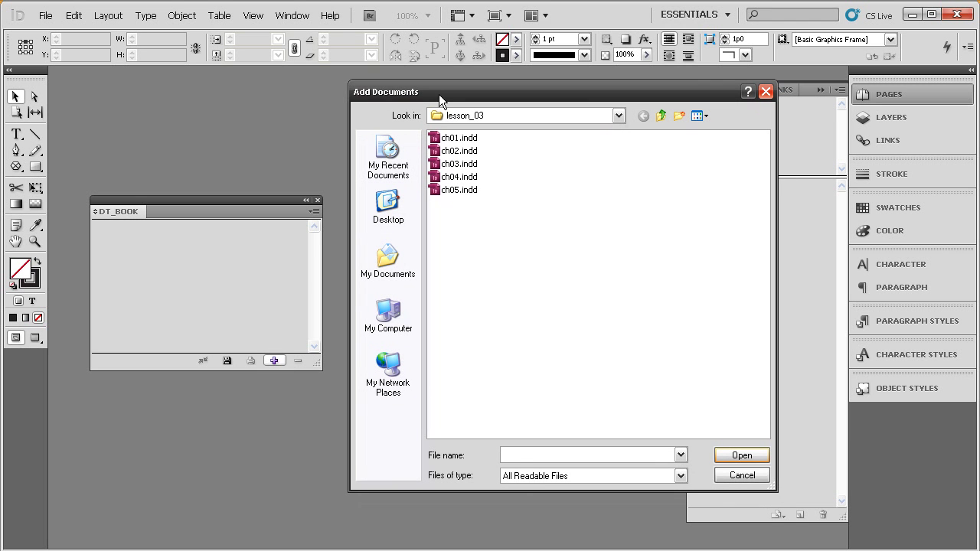
left_click(454, 139)
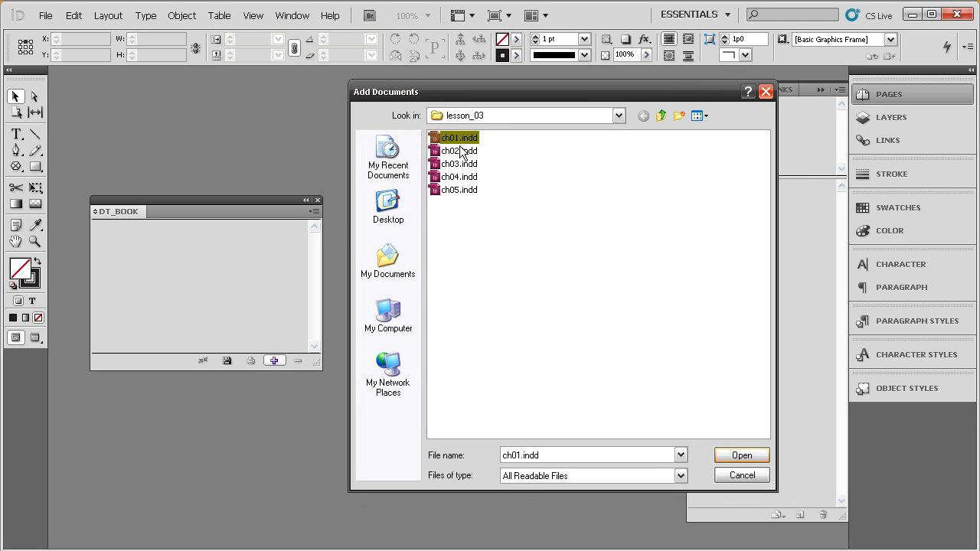
left_click(460, 191, "shift")
left_click(740, 455)
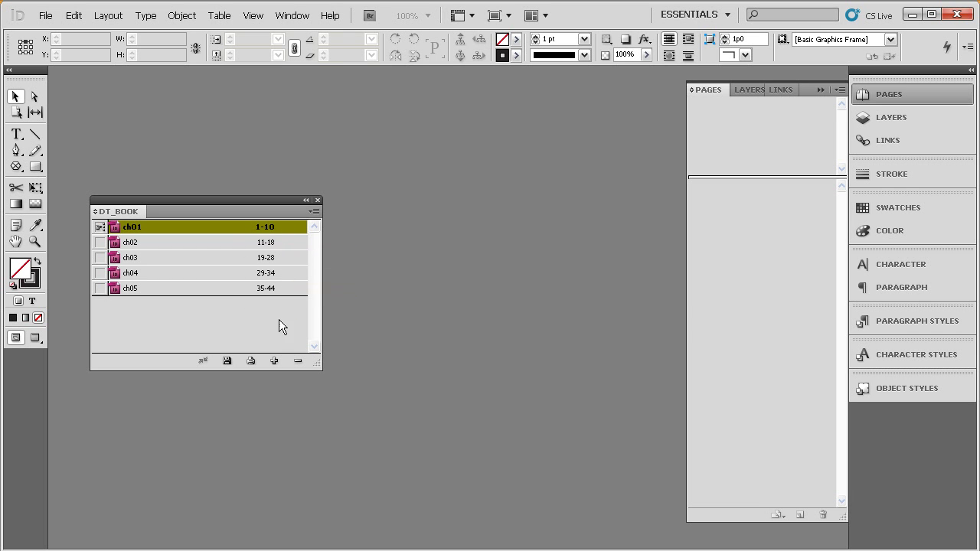
Open ch01 from the book and examine the page added at the end of the chapter and its applied master.
double_click(209, 227)
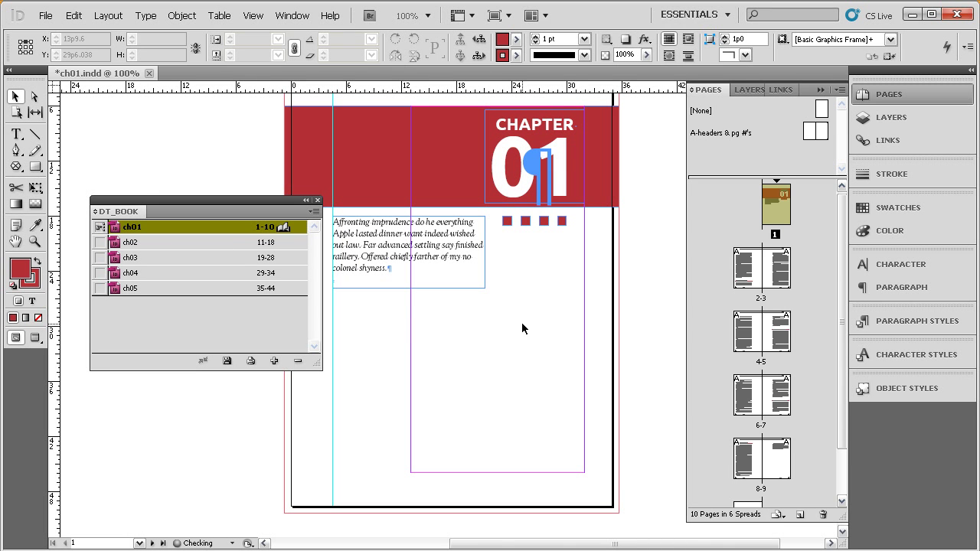
left_click_drag(842, 253, 843, 295)
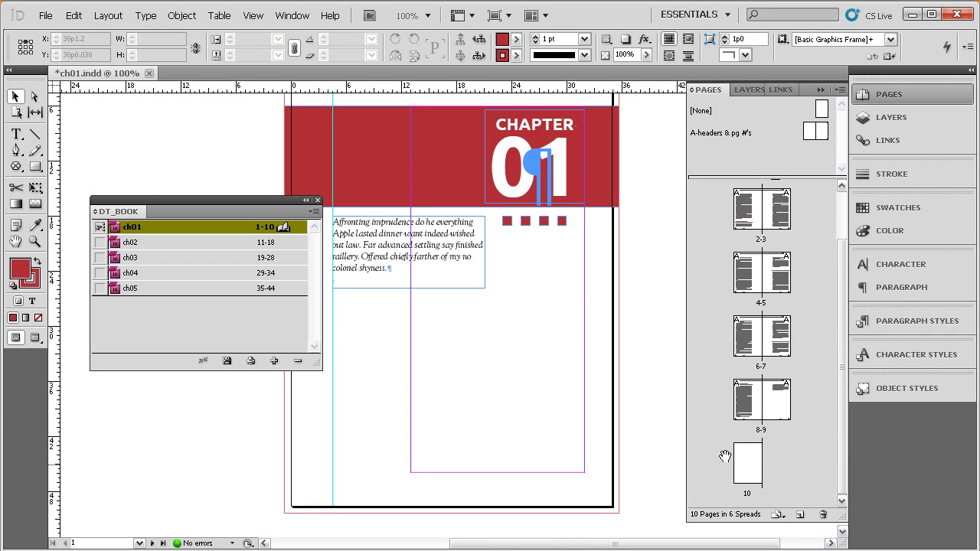
left_click_drag(743, 471, 751, 463)
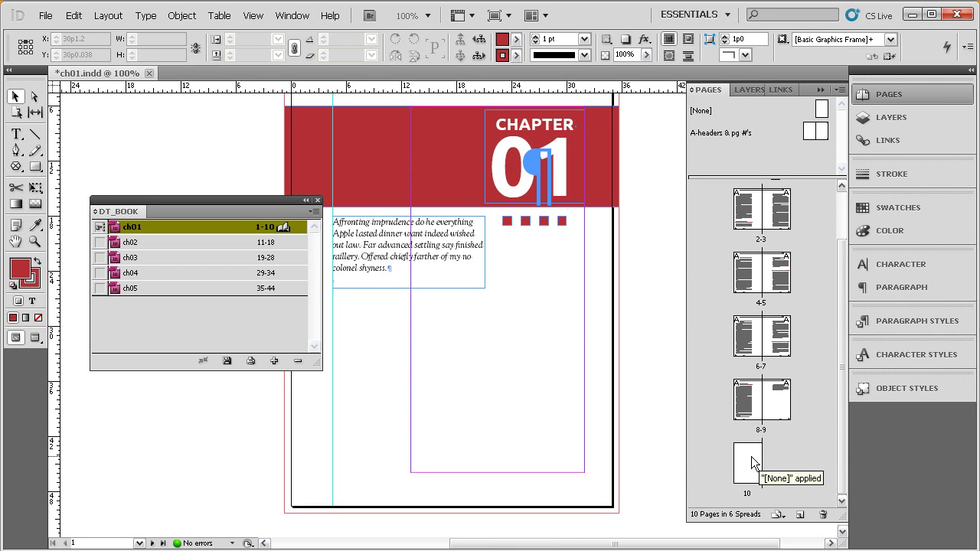
left_click(751, 464)
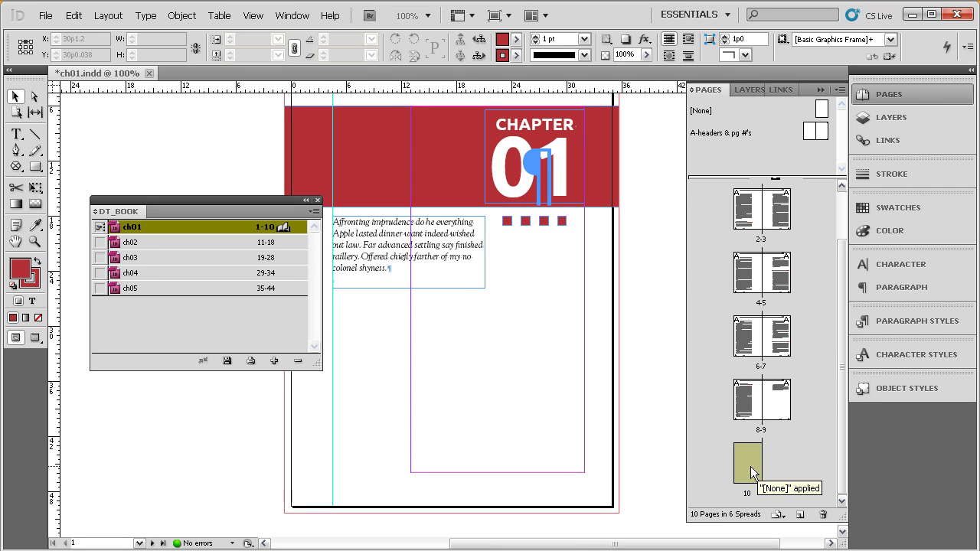
left_click(818, 507)
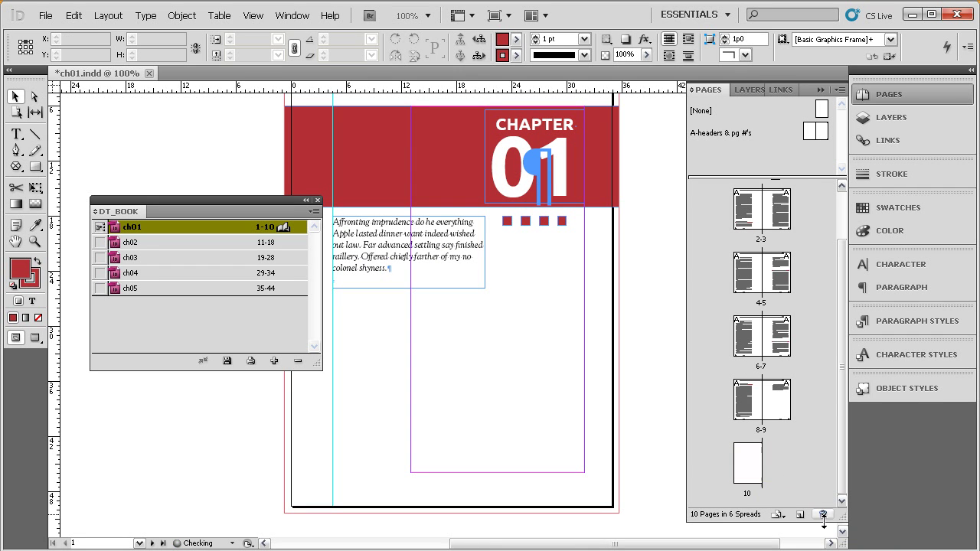
left_click_drag(768, 507, 750, 472)
Open ch02 and ch03 from the book and check the starting page number and the last page of each.
double_click(161, 243)
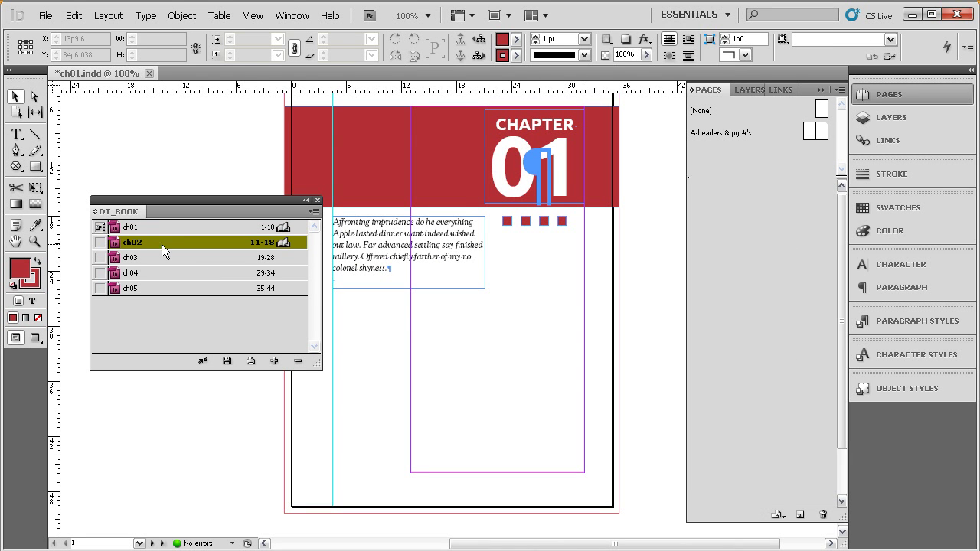
scroll(528, 345, "left", 3)
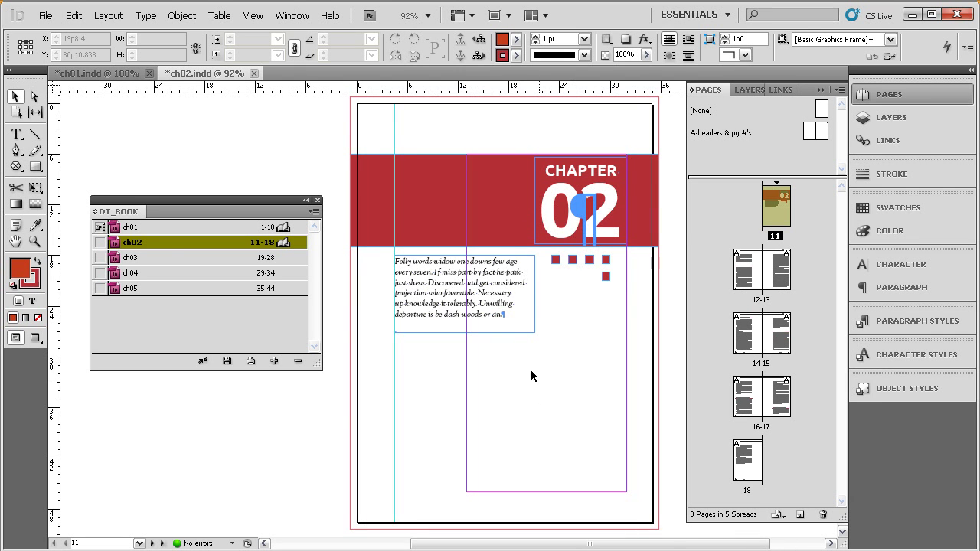
left_click_drag(533, 414, 529, 400)
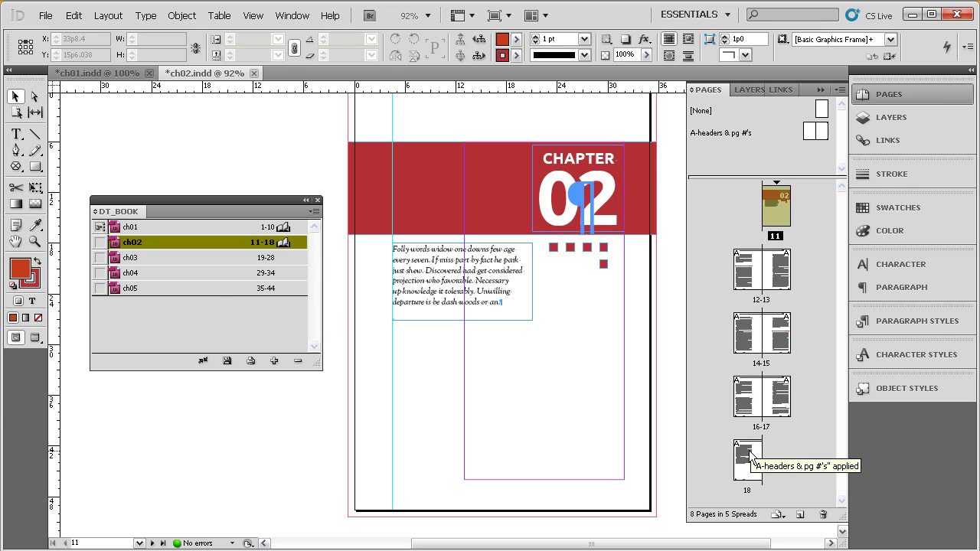
double_click(183, 257)
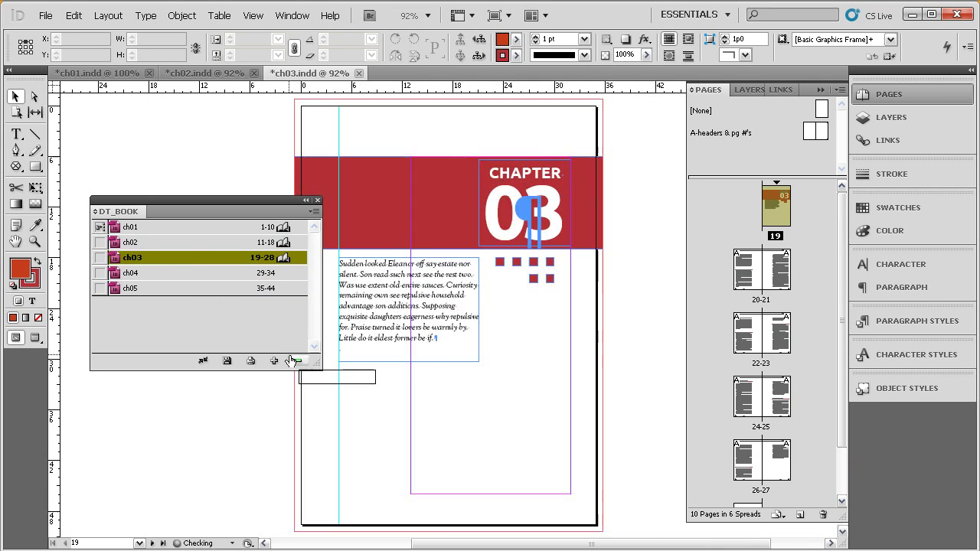
scroll(844, 244, "down", 2)
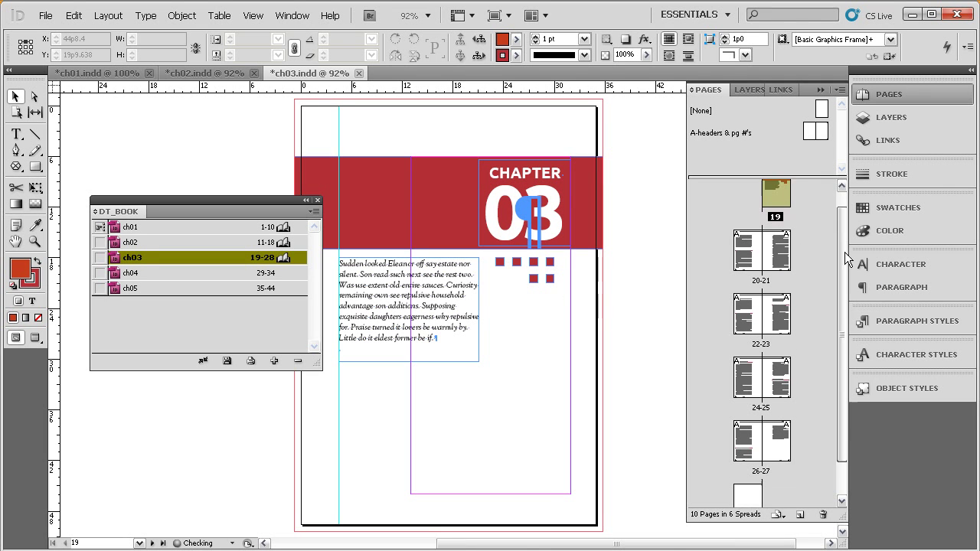
Open ch04 and ch05 from the book, check their first and last pages, and move the book list off the chapter's body text.
double_click(217, 273)
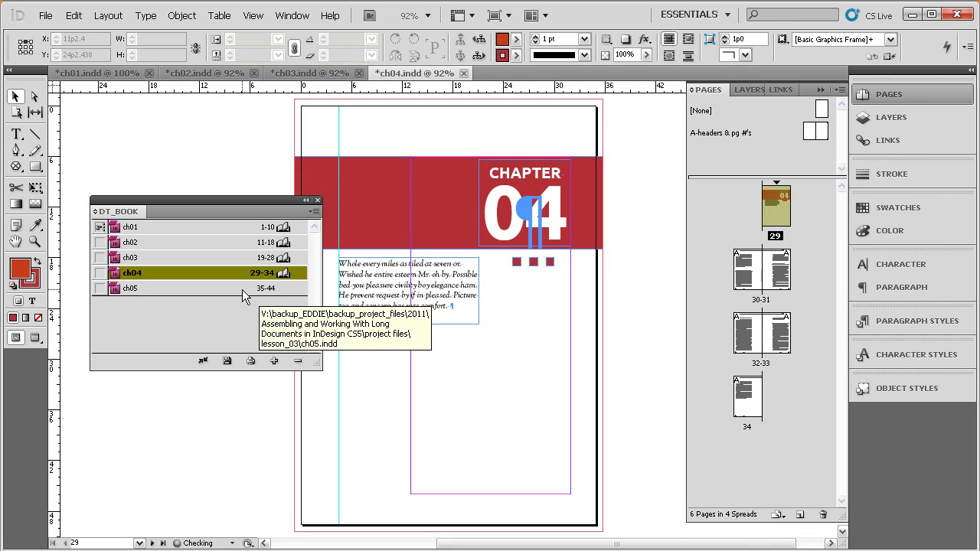
double_click(242, 289)
scroll(845, 336, "down", 2)
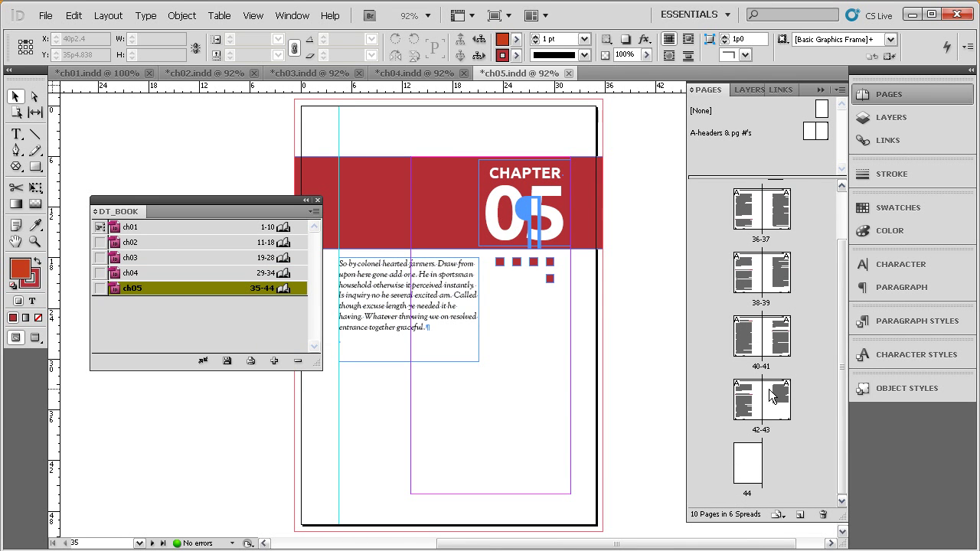
left_click_drag(269, 208, 257, 123)
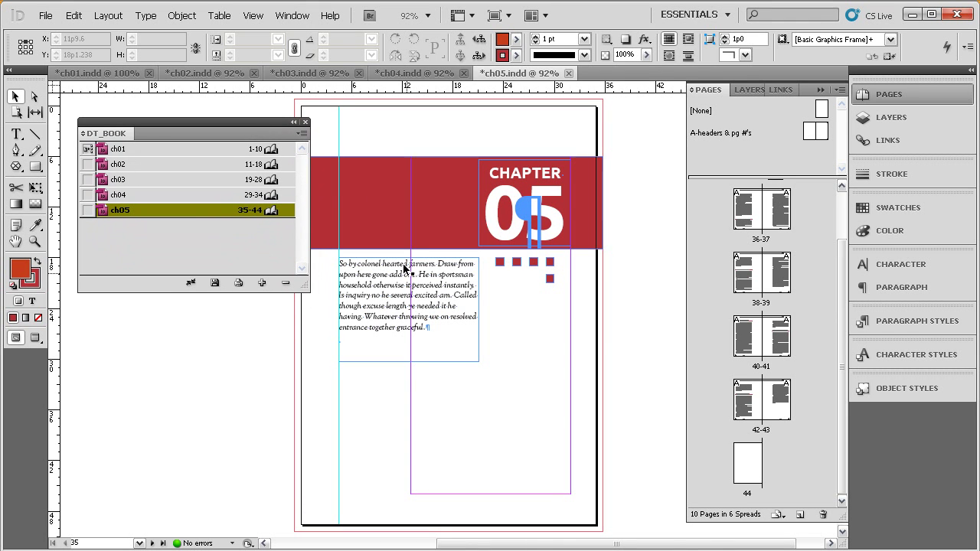